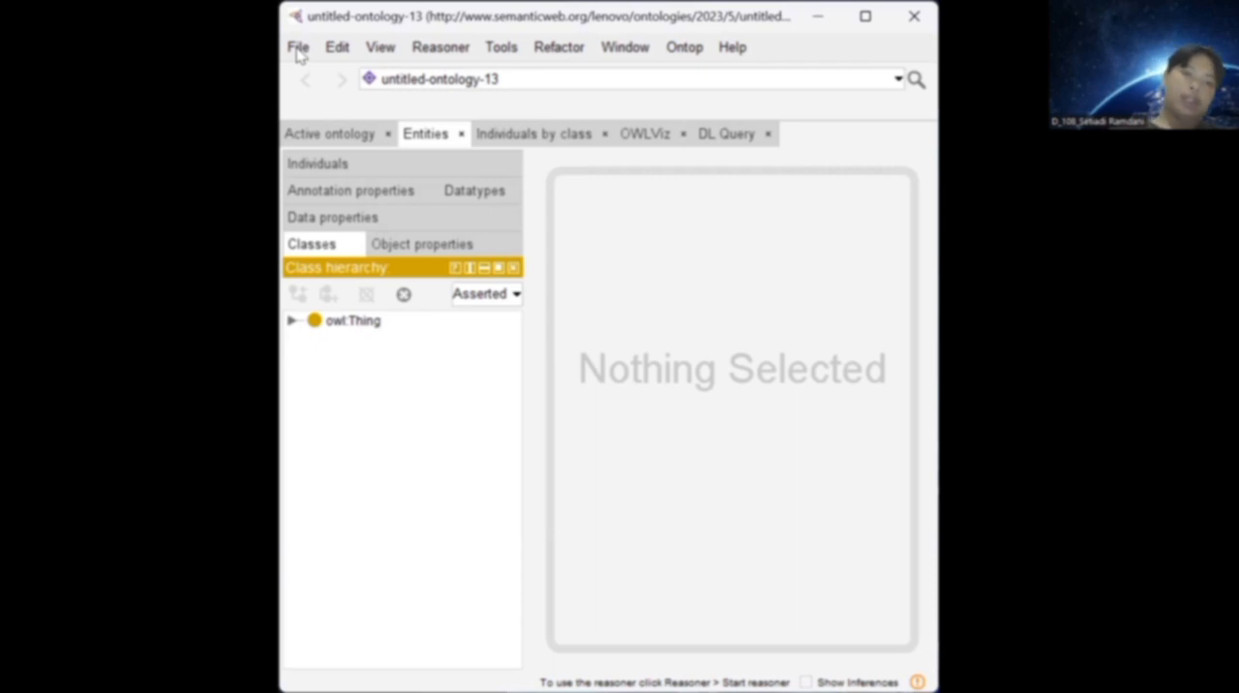
click(299, 50)
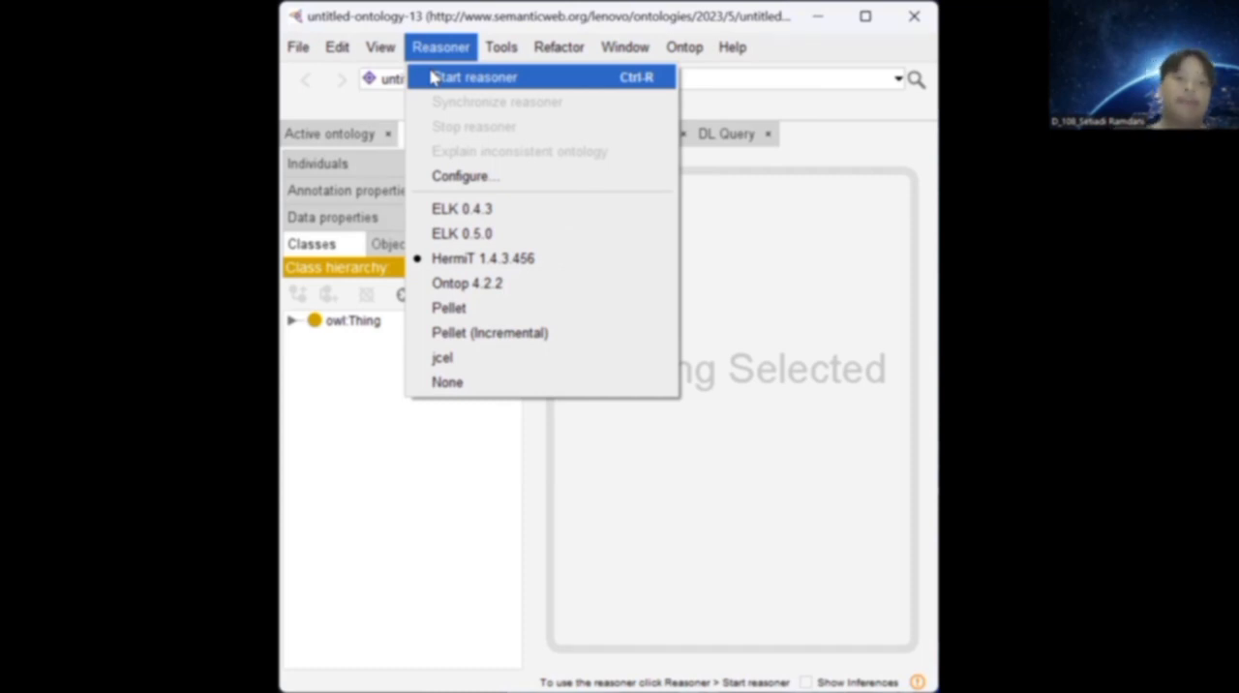
mouse_move(487, 56)
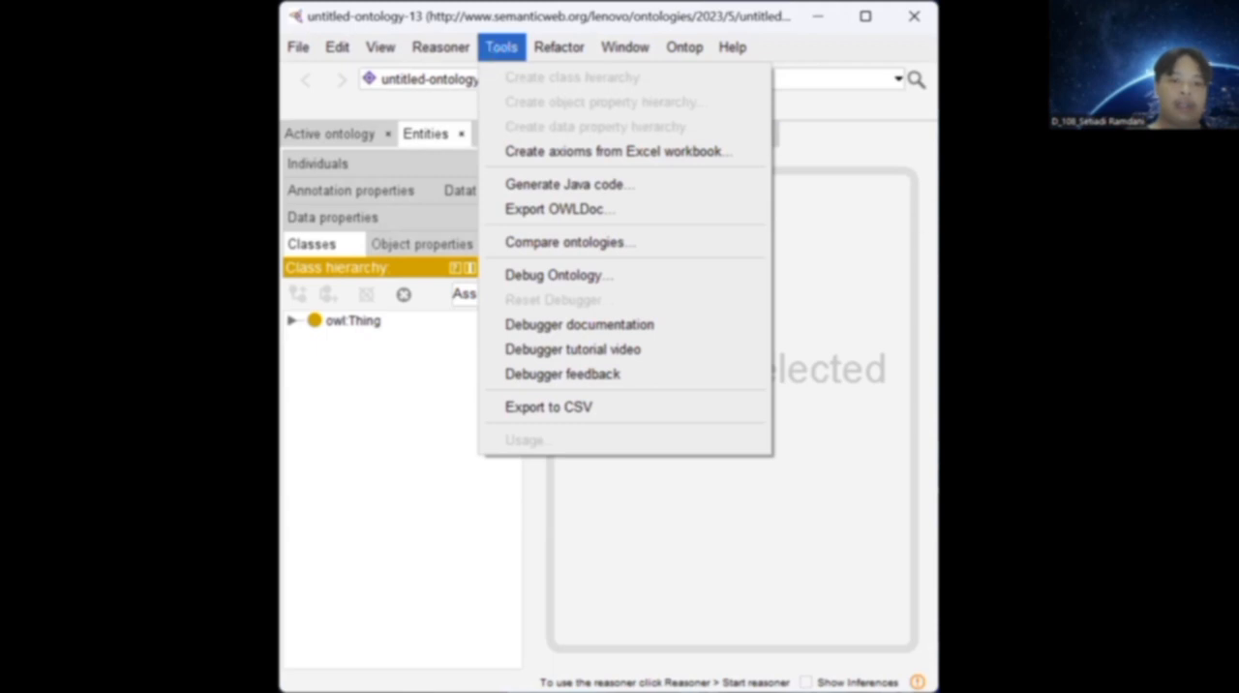
key(alt+Tab)
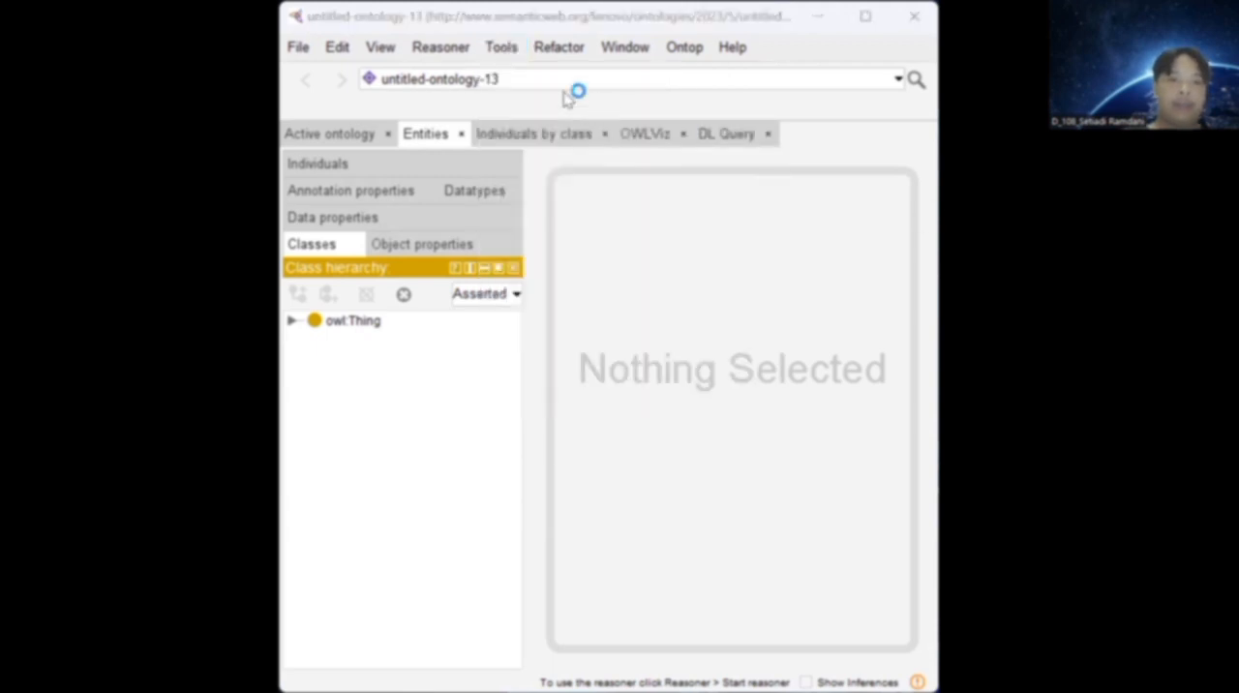
click(557, 47)
mouse_move(625, 47)
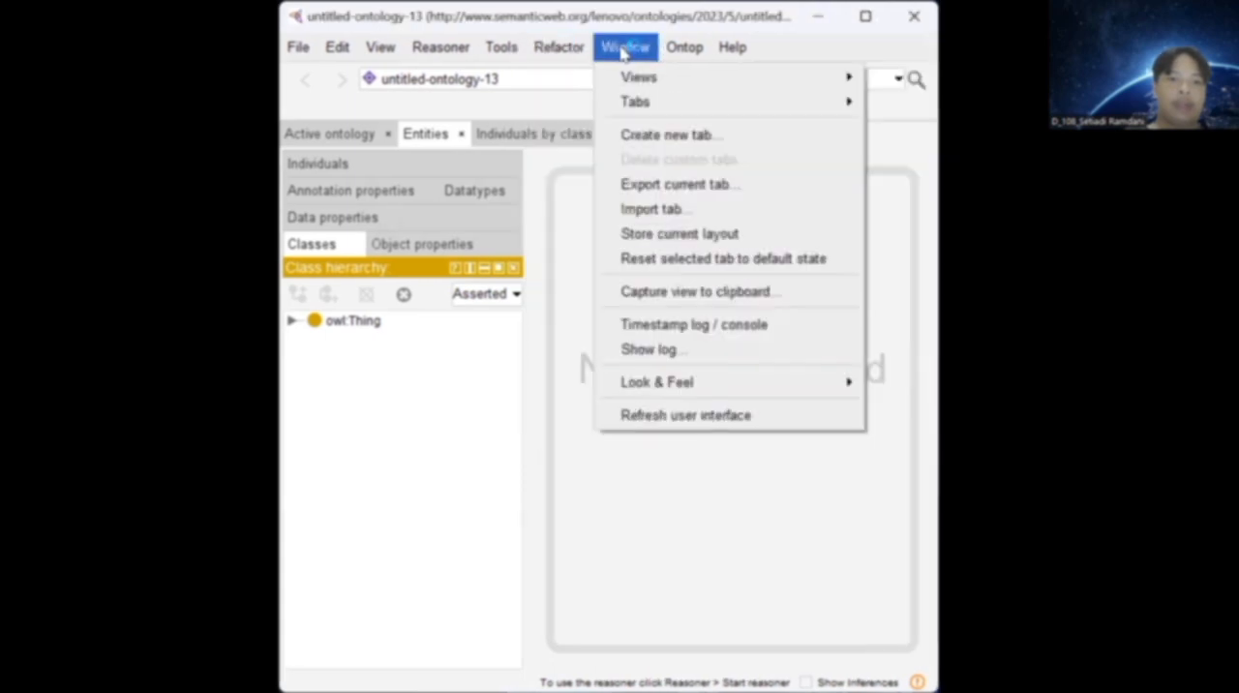
mouse_move(654, 81)
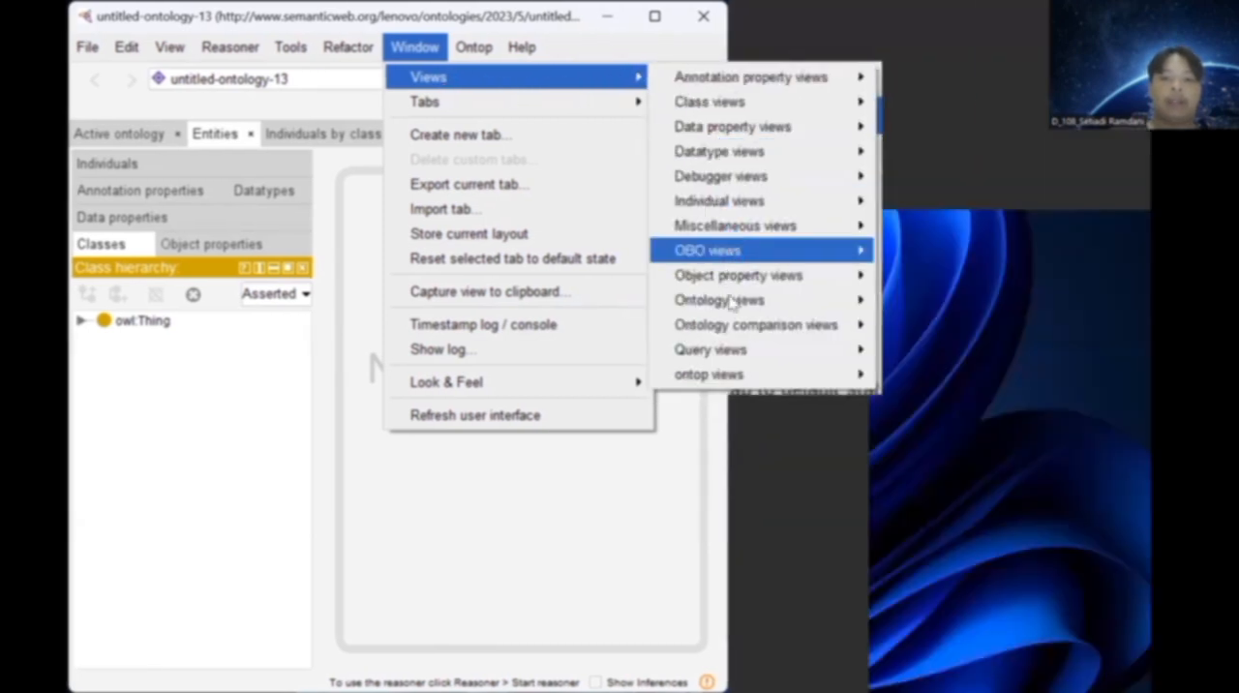
mouse_move(732, 303)
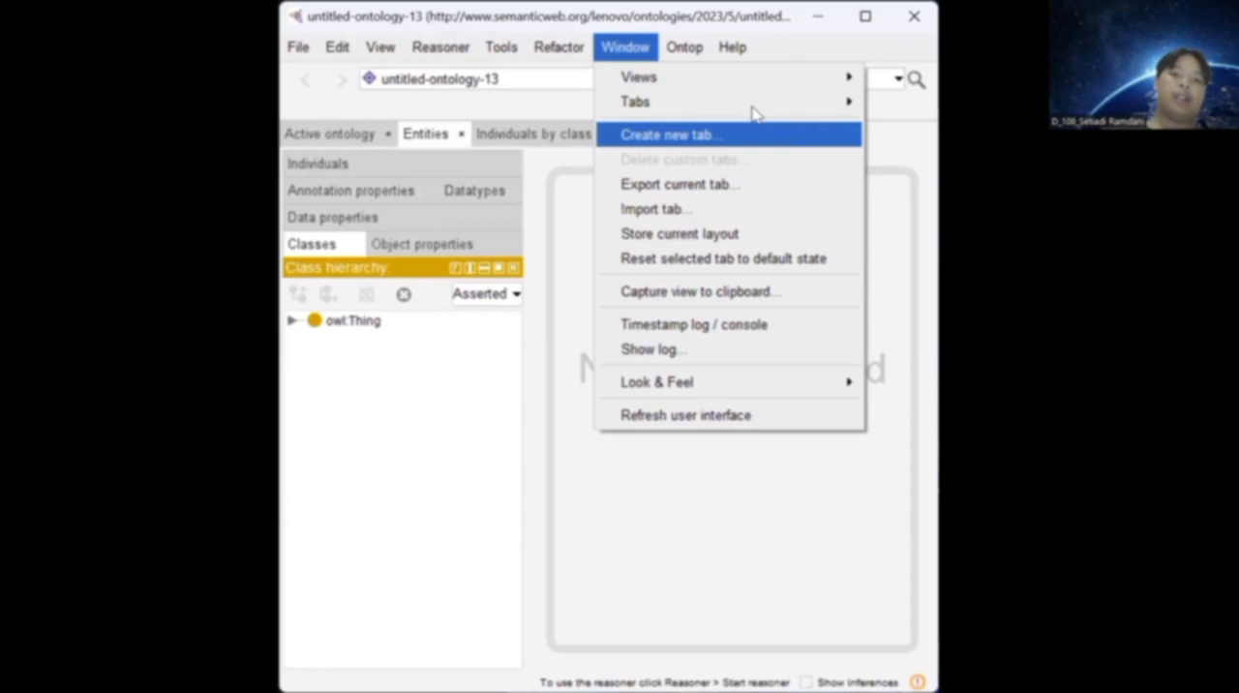
mouse_move(490, 107)
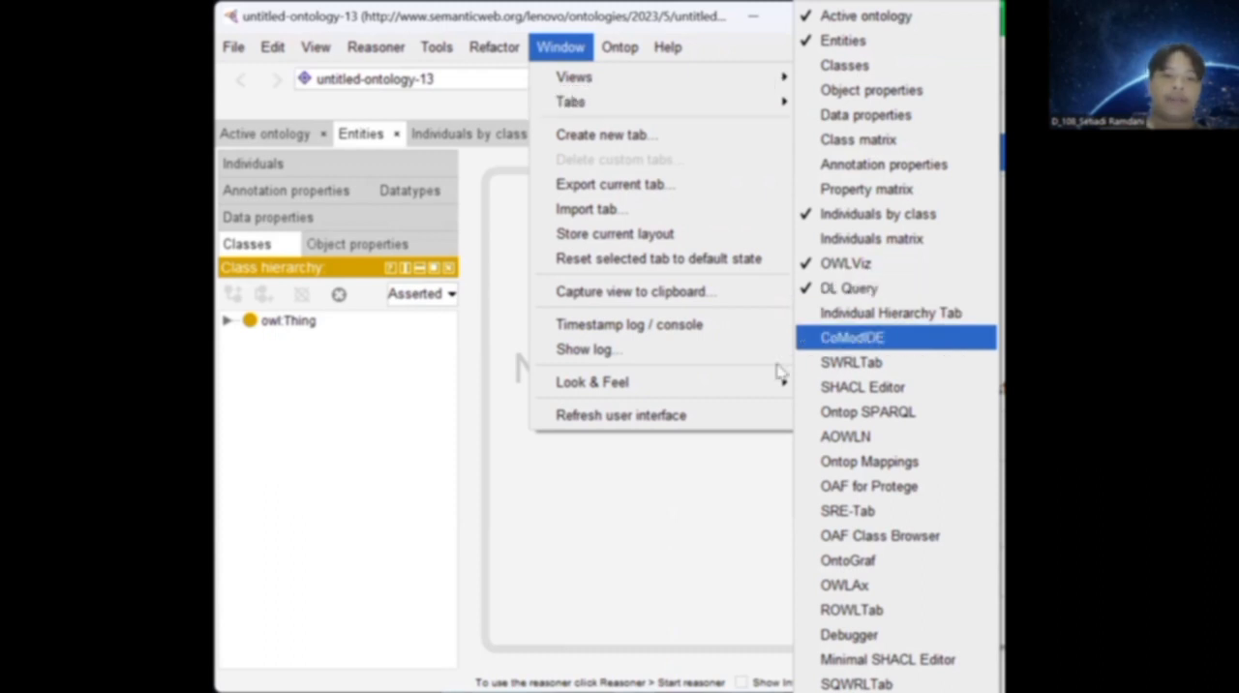
click(568, 272)
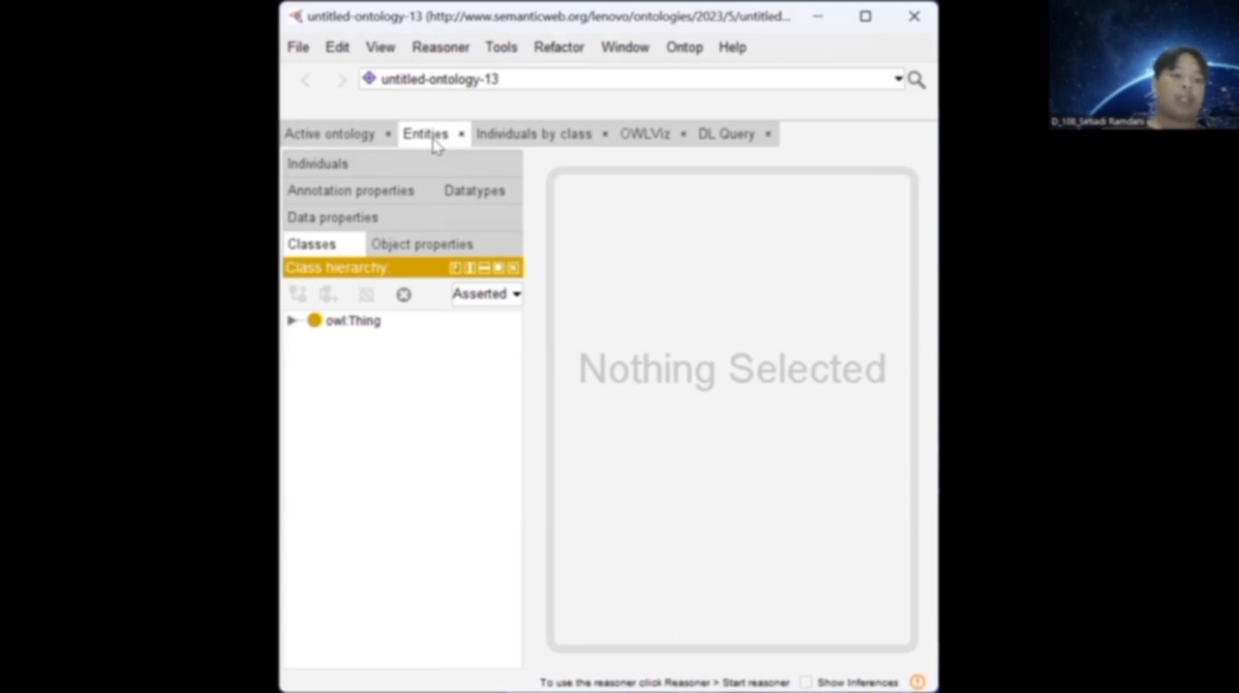
Expand owl:Thing in the class hierarchy and inspect the subclasses under Musik.
click(290, 325)
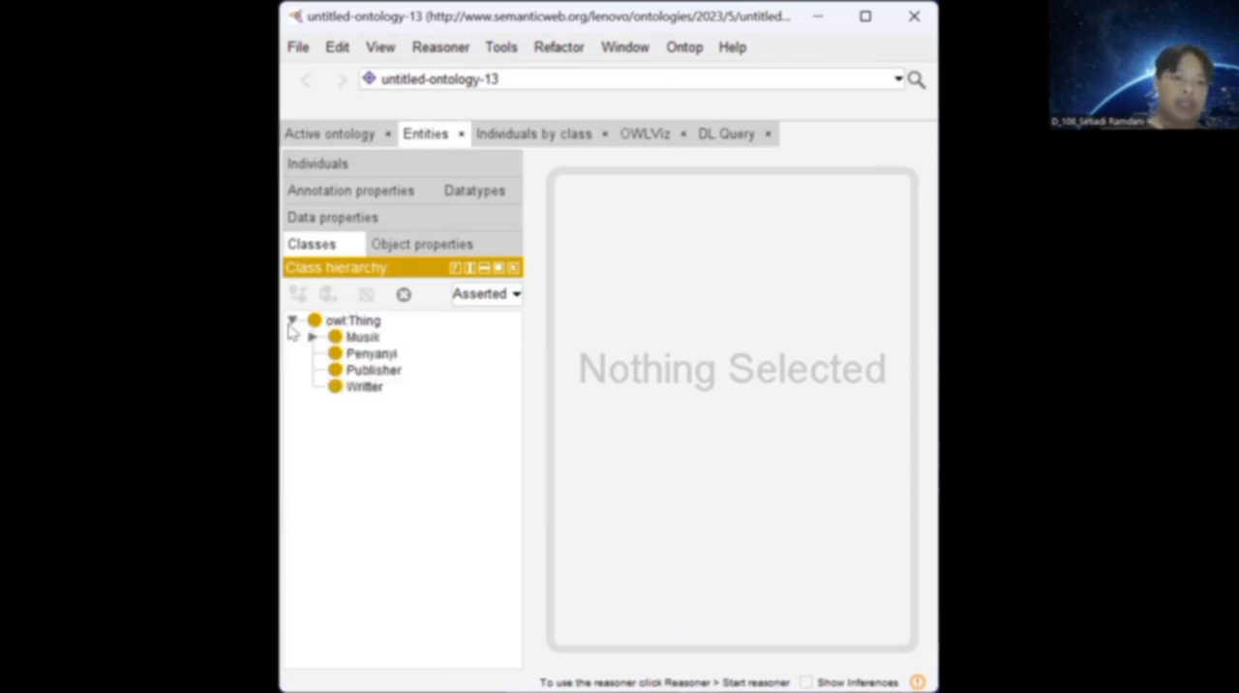
click(311, 337)
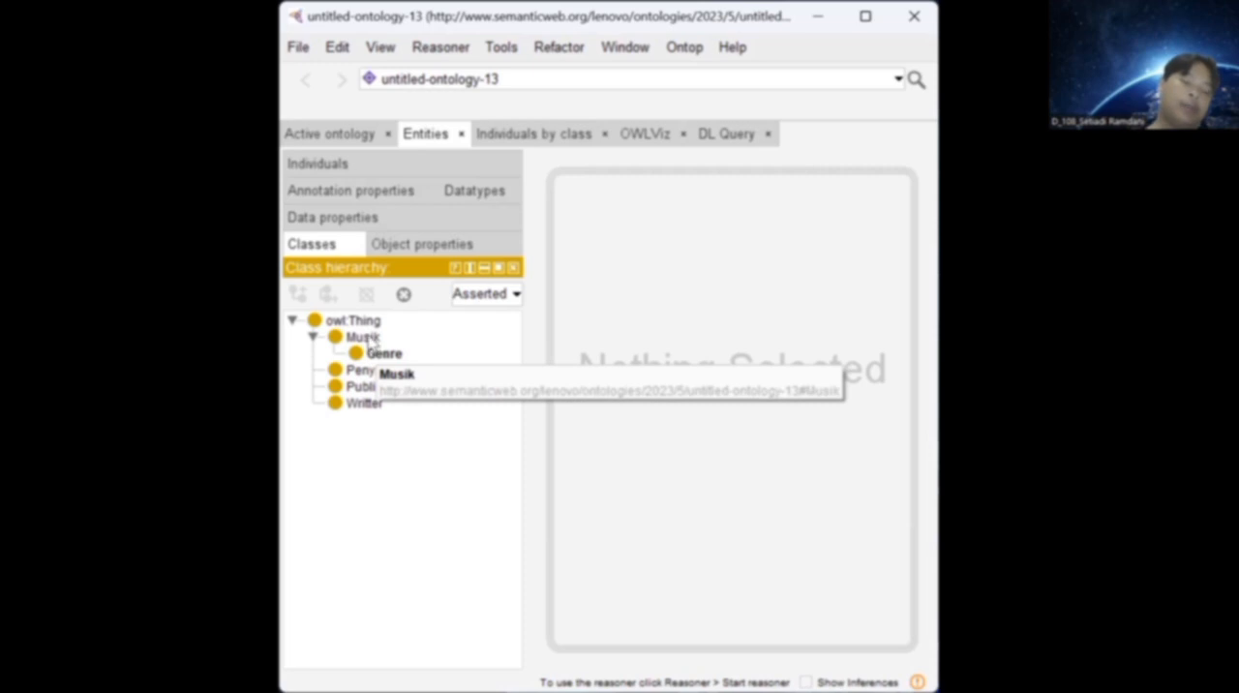
click(313, 336)
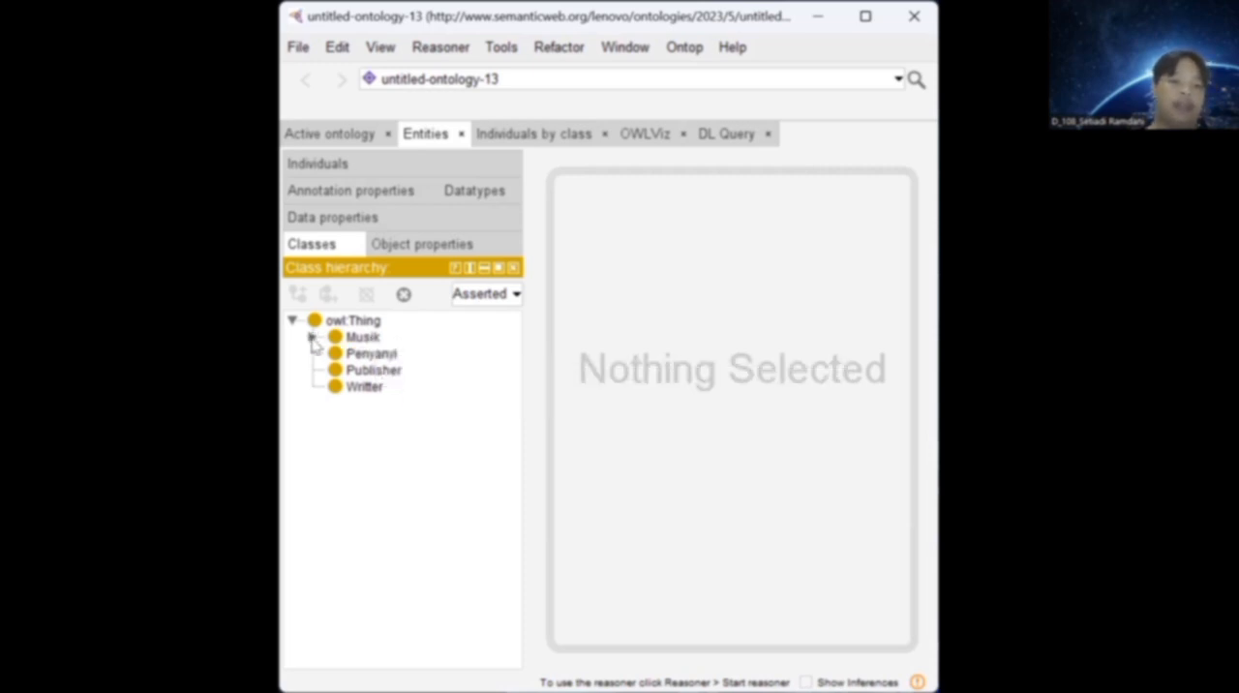
Add a subclass named SOng under the Writter class, and delete it again.
click(365, 387)
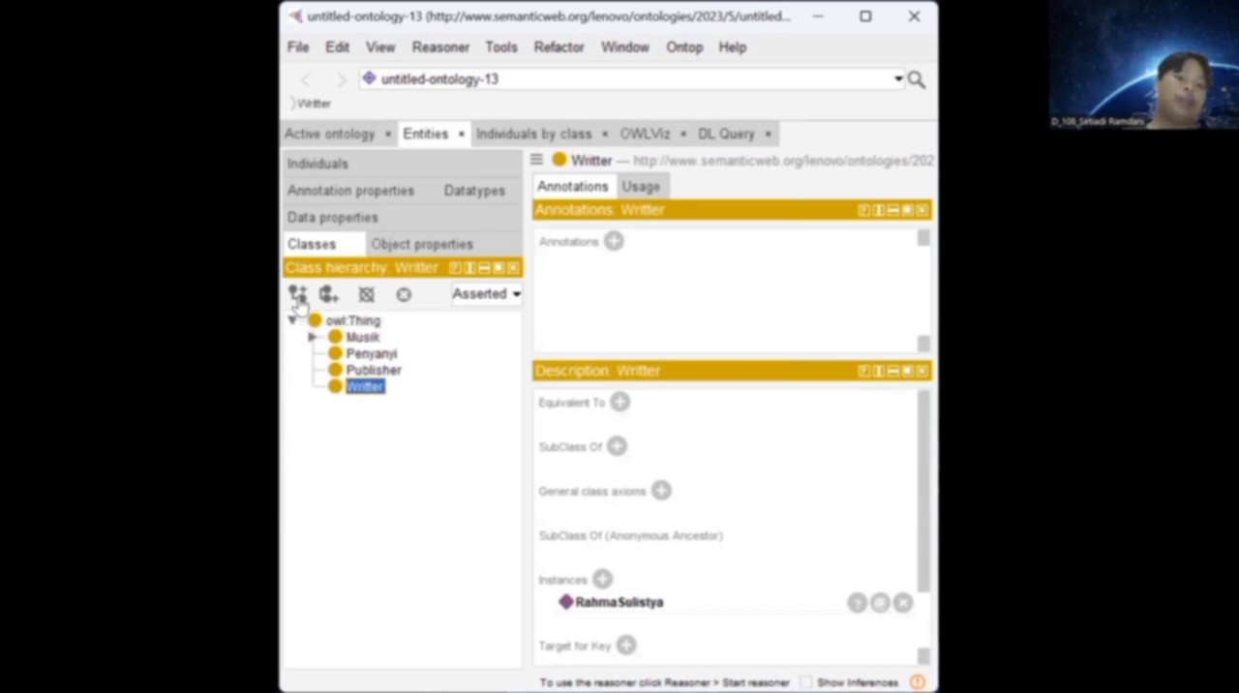
click(298, 294)
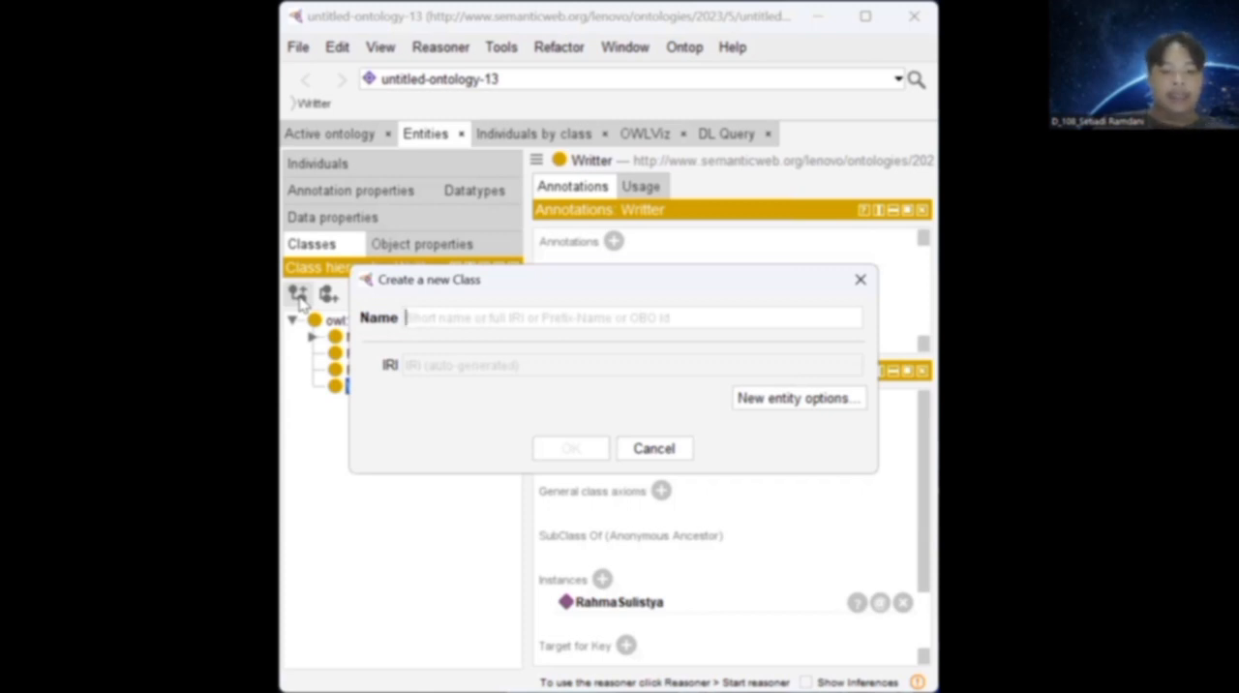
text(SOng)
key(Return)
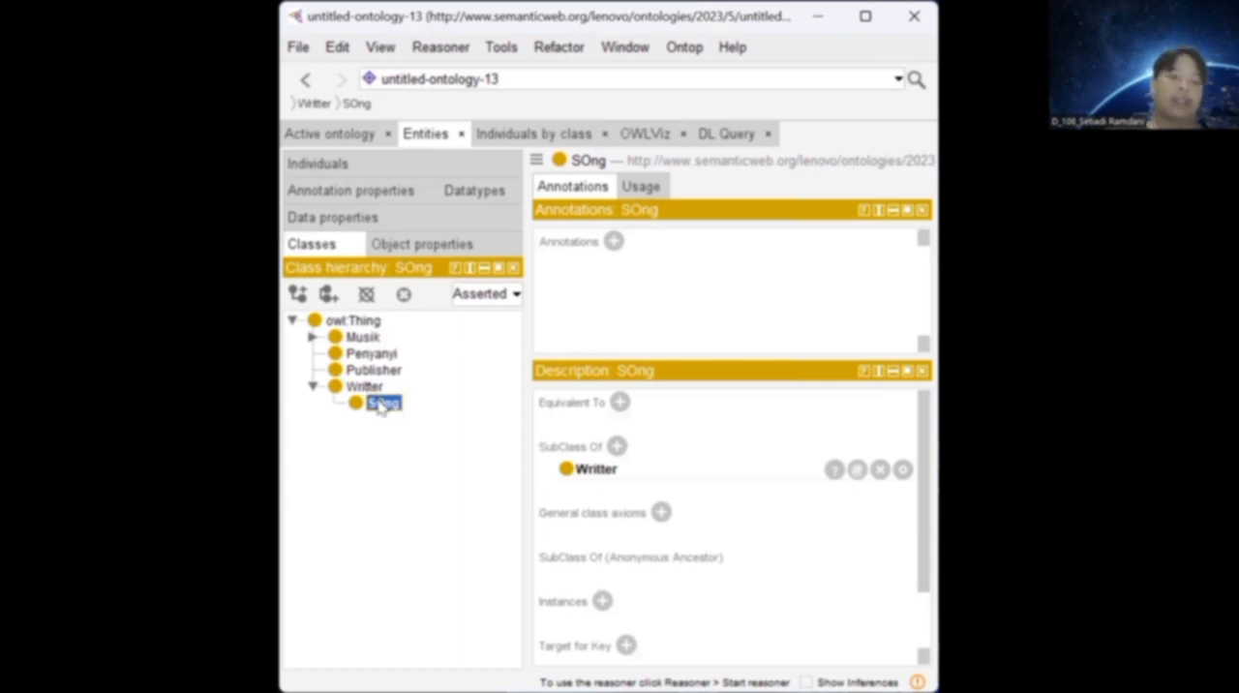
key(Delete)
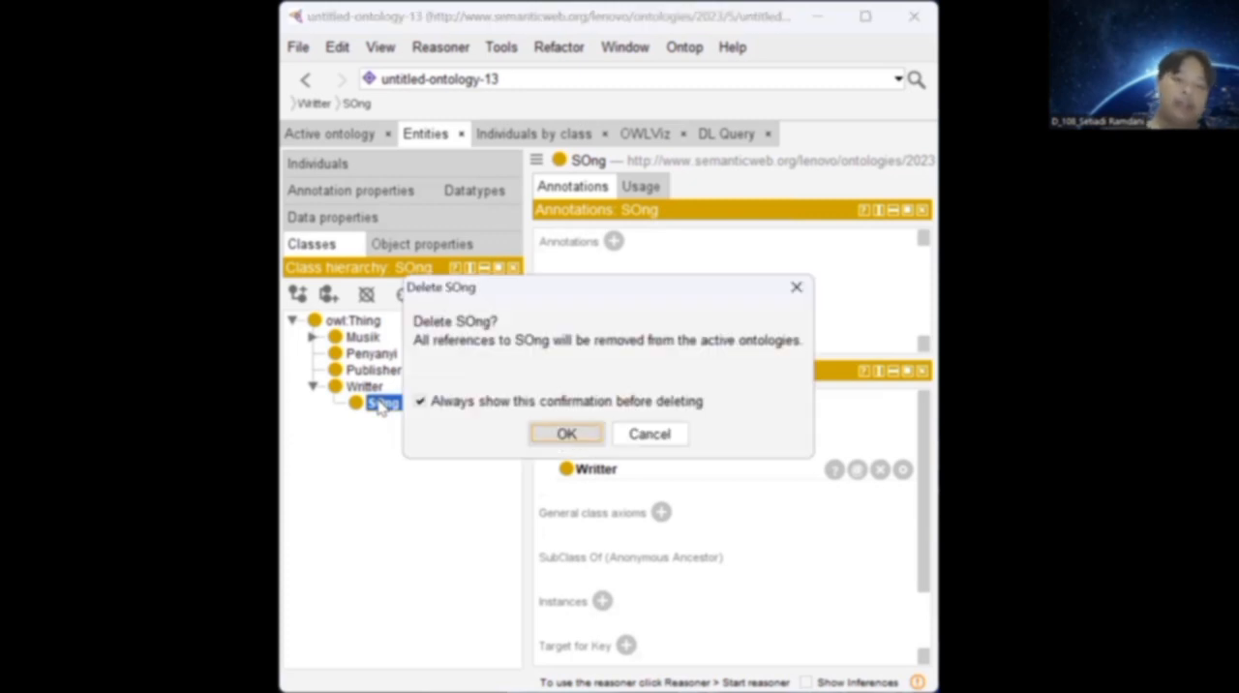
key(Return)
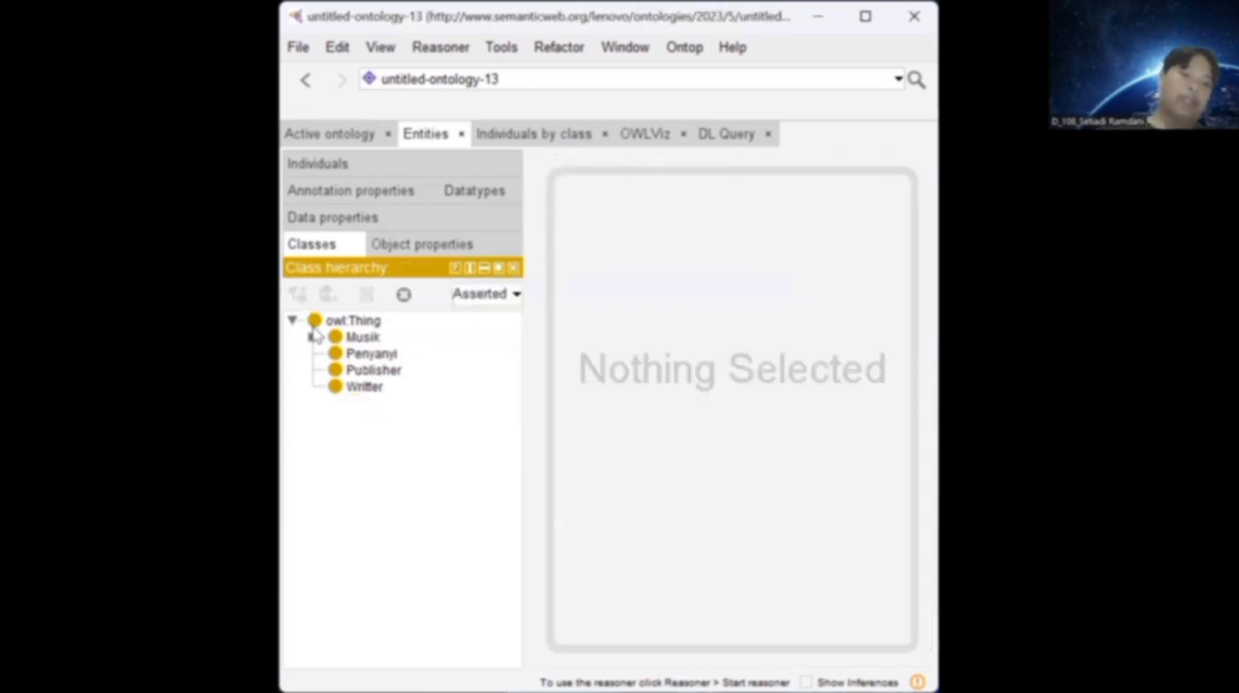
Add a class named judul directly under owl:Thing, and delete it again.
click(332, 322)
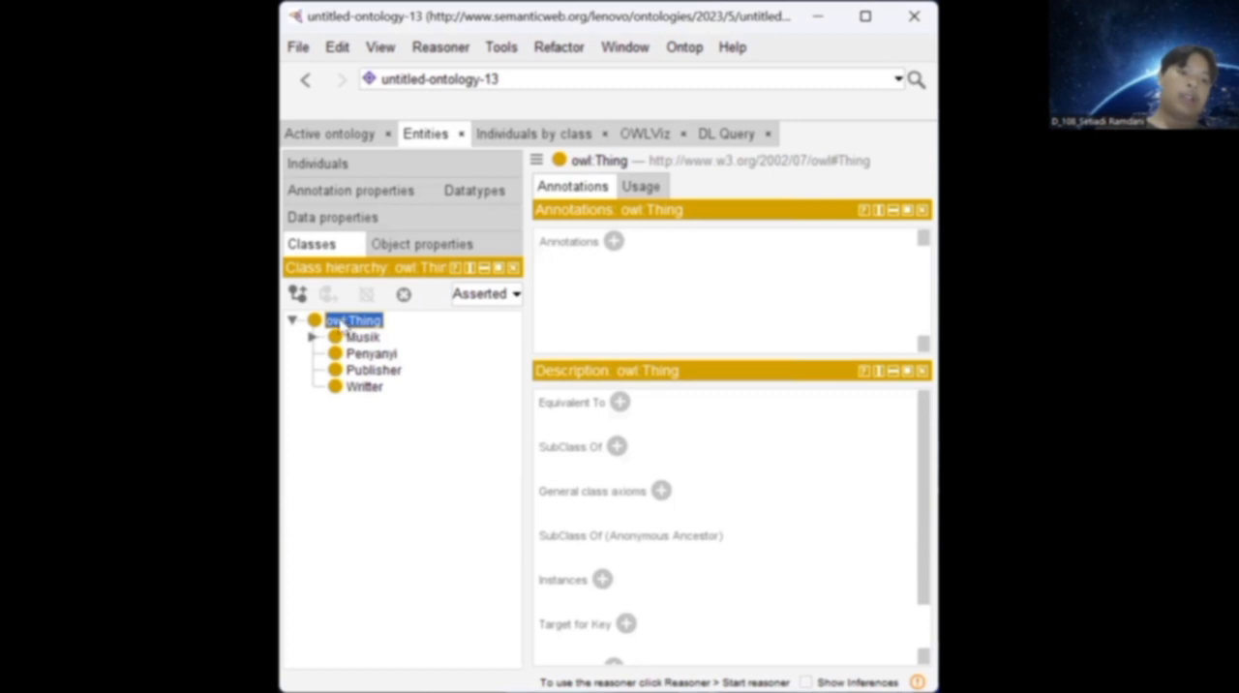
click(299, 293)
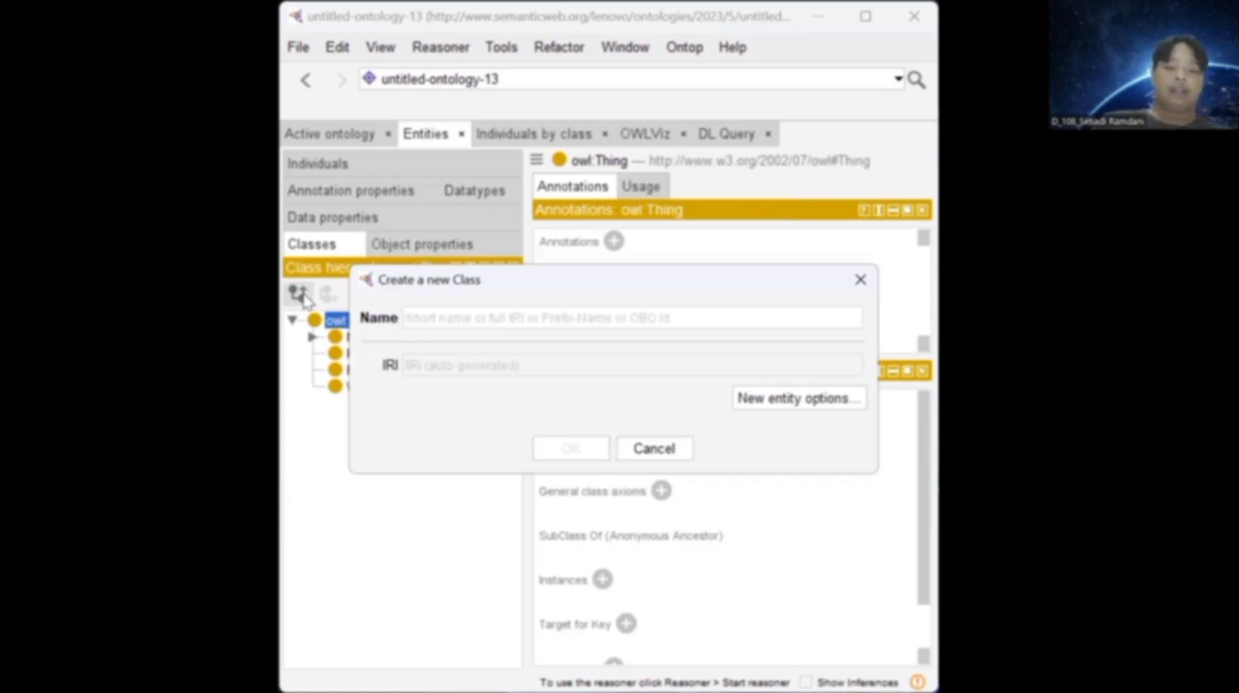
text(judul)
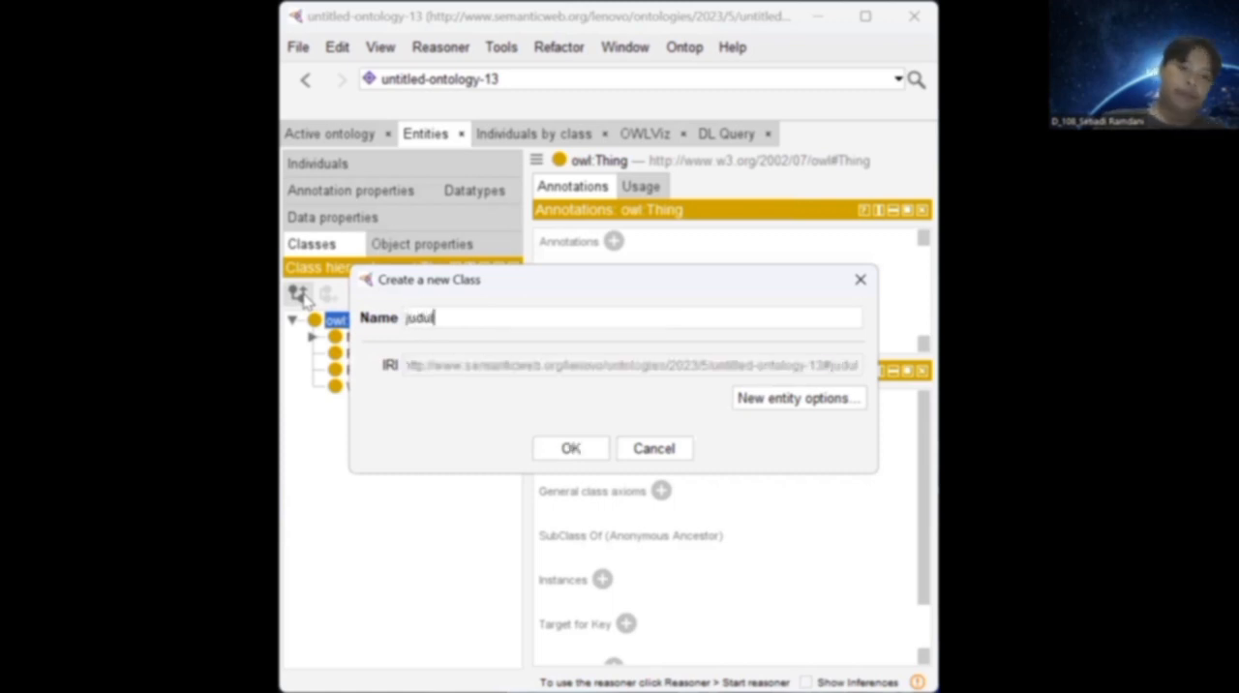
key(Return)
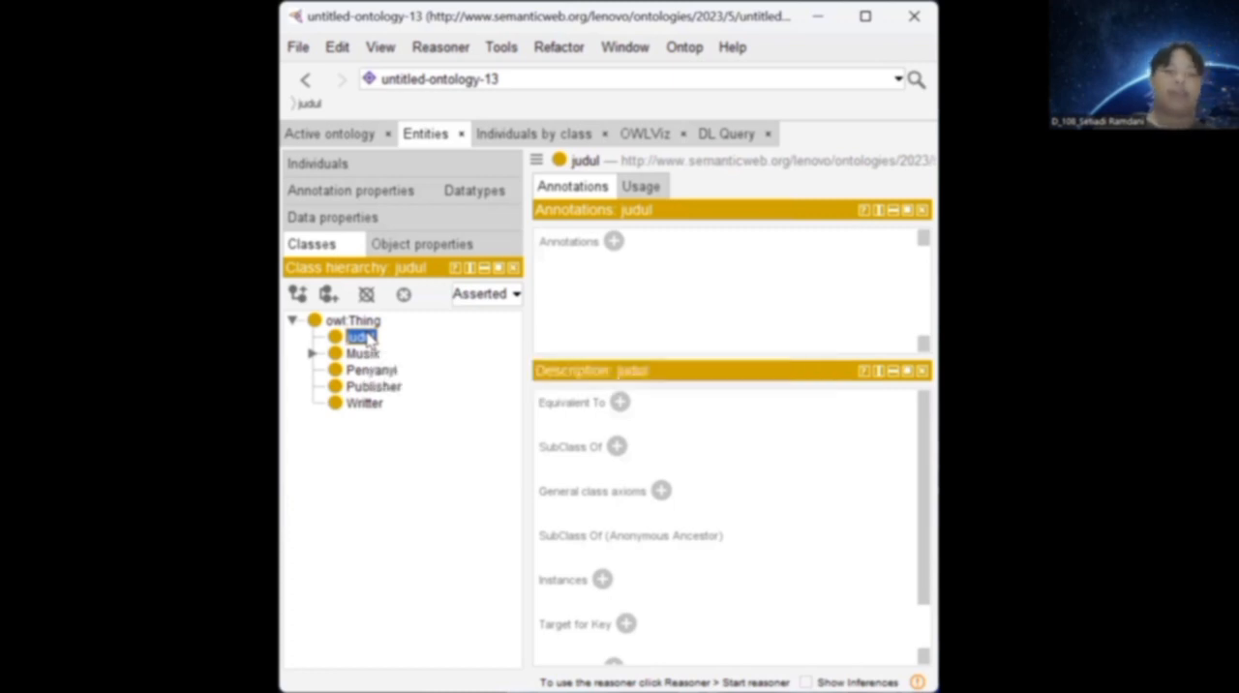
key(Delete)
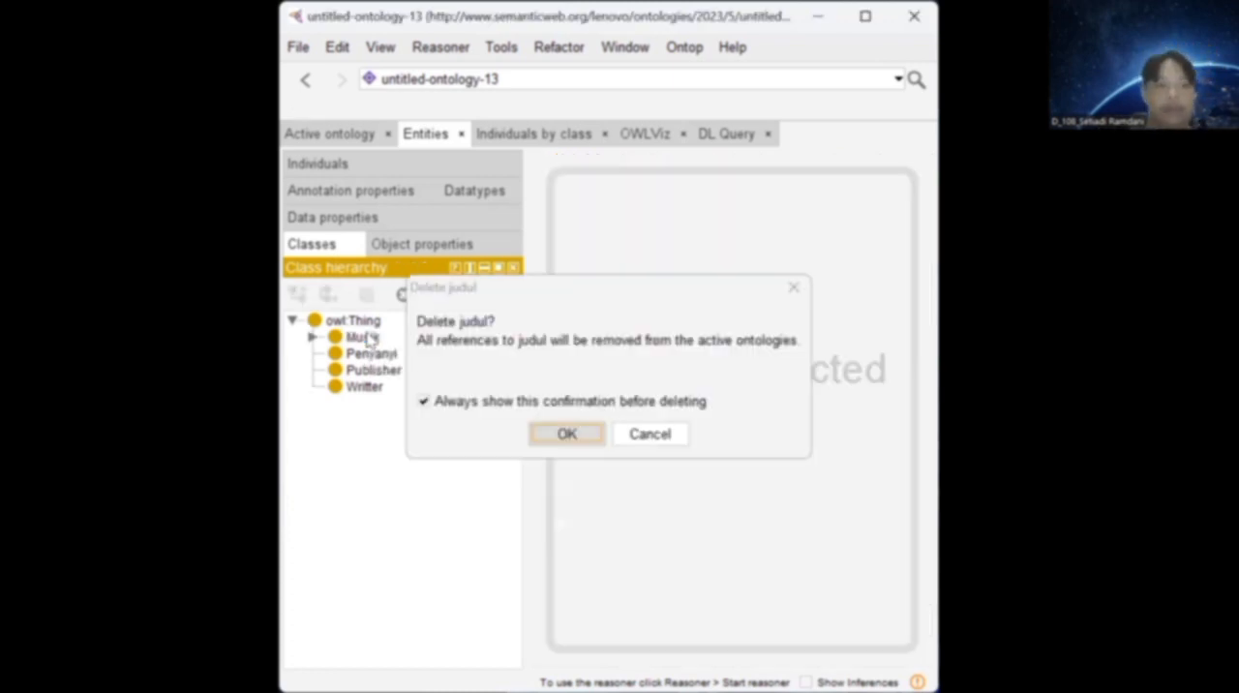
key(Return)
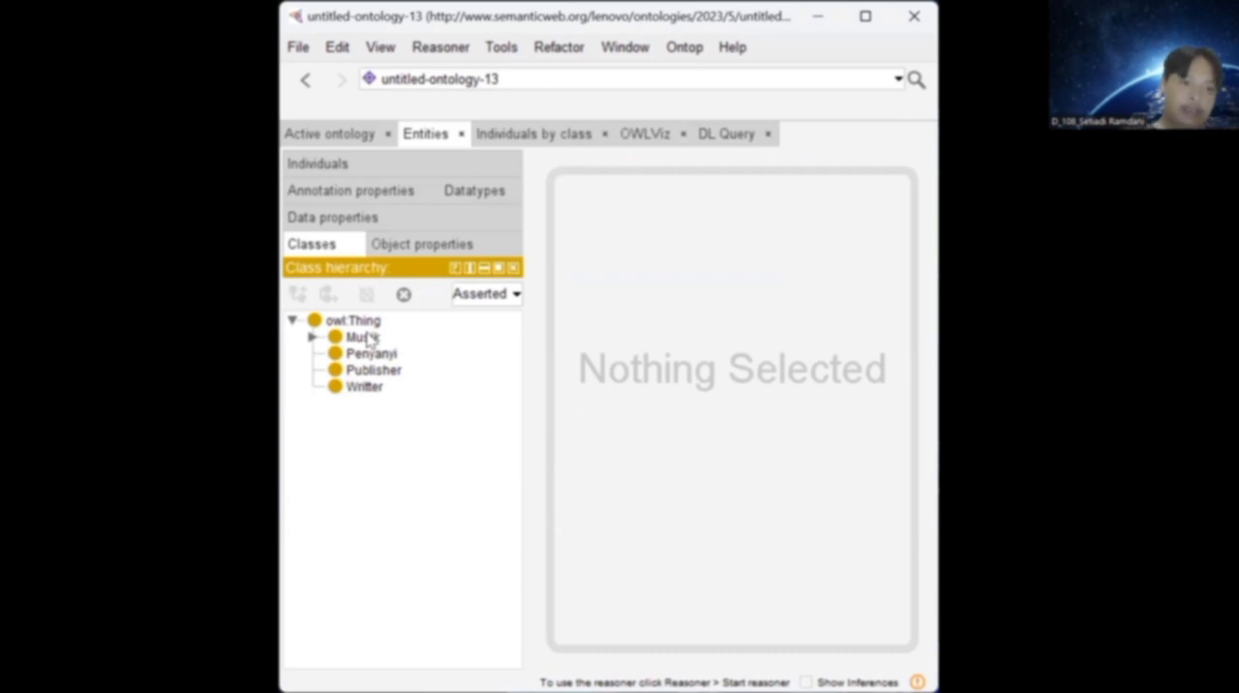
Look at the Musik class, and examine the domains and ranges of the object properties hasGenre, PublishedBy, SingersBy and WrittenBy.
click(364, 322)
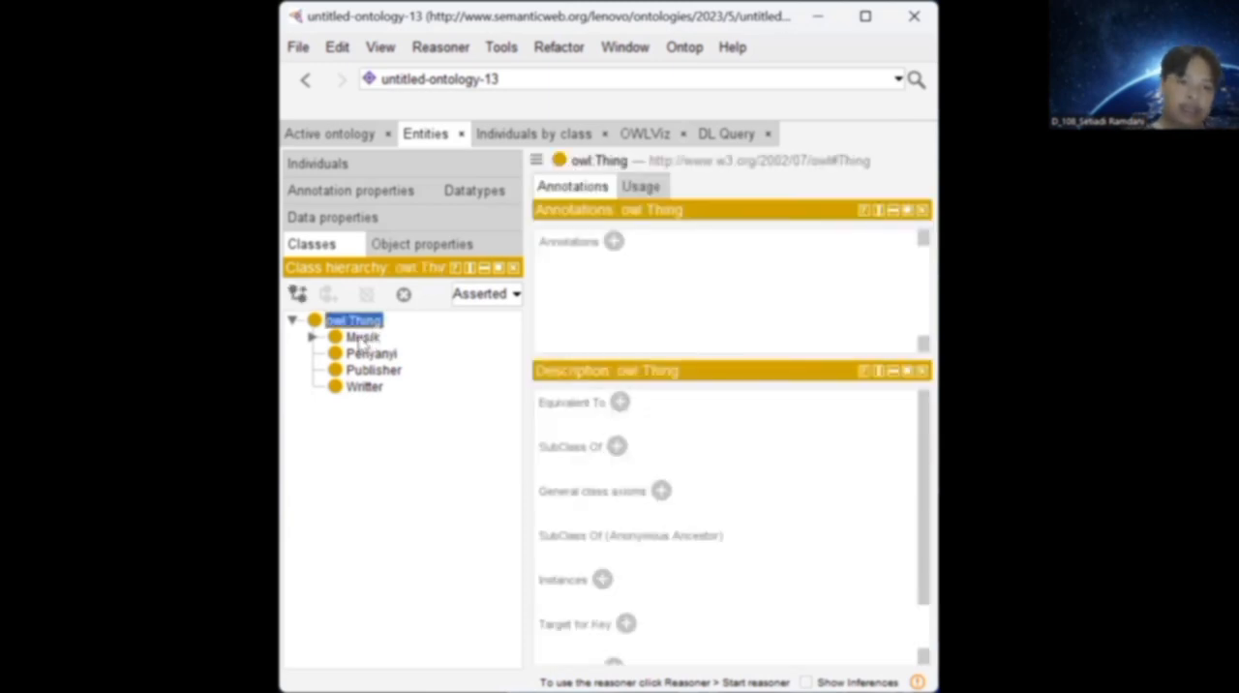
click(363, 338)
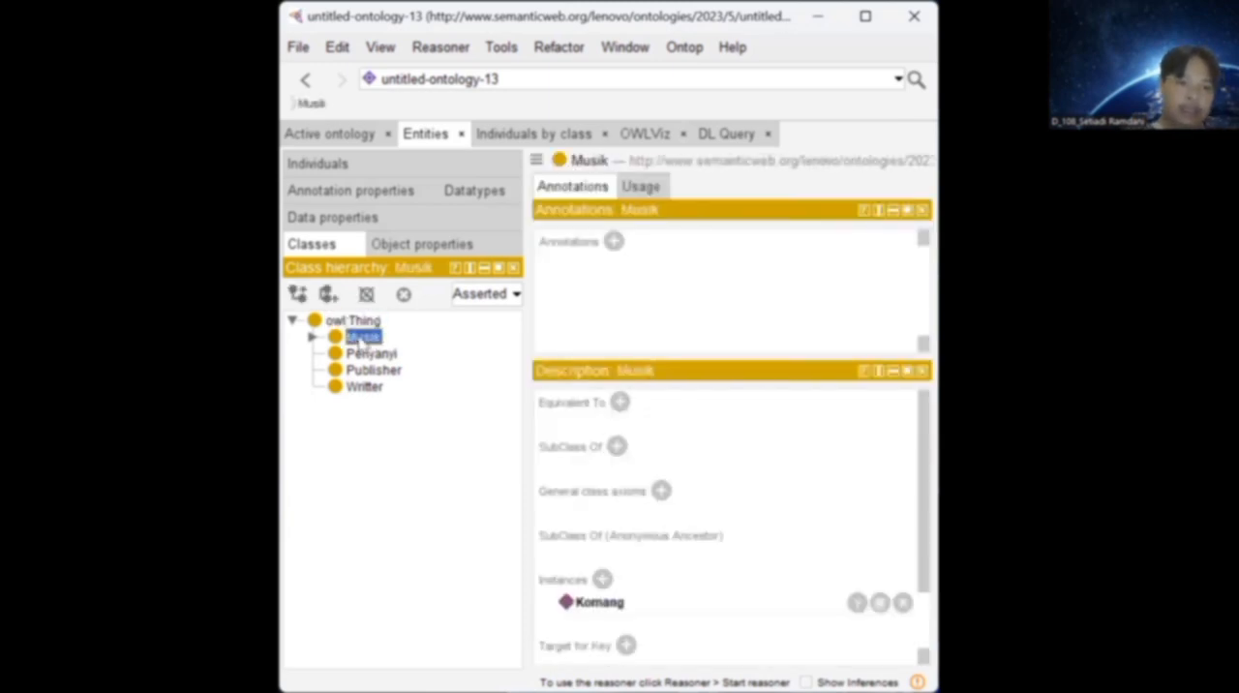
click(418, 249)
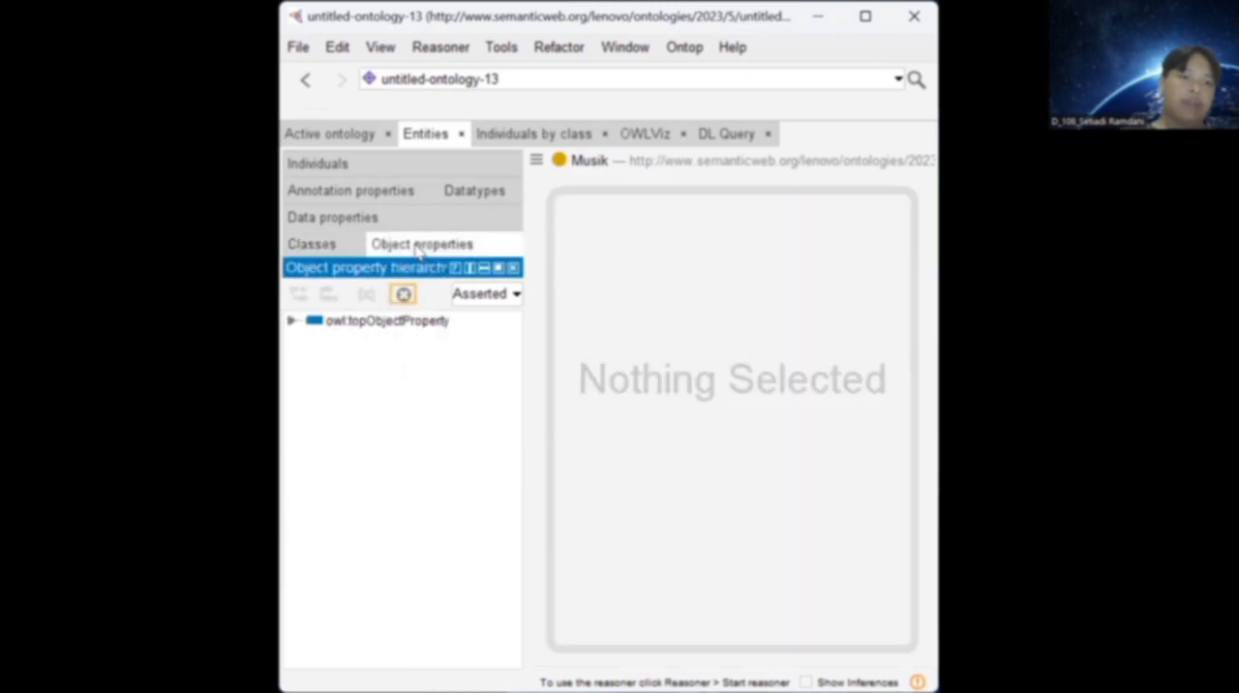
click(291, 320)
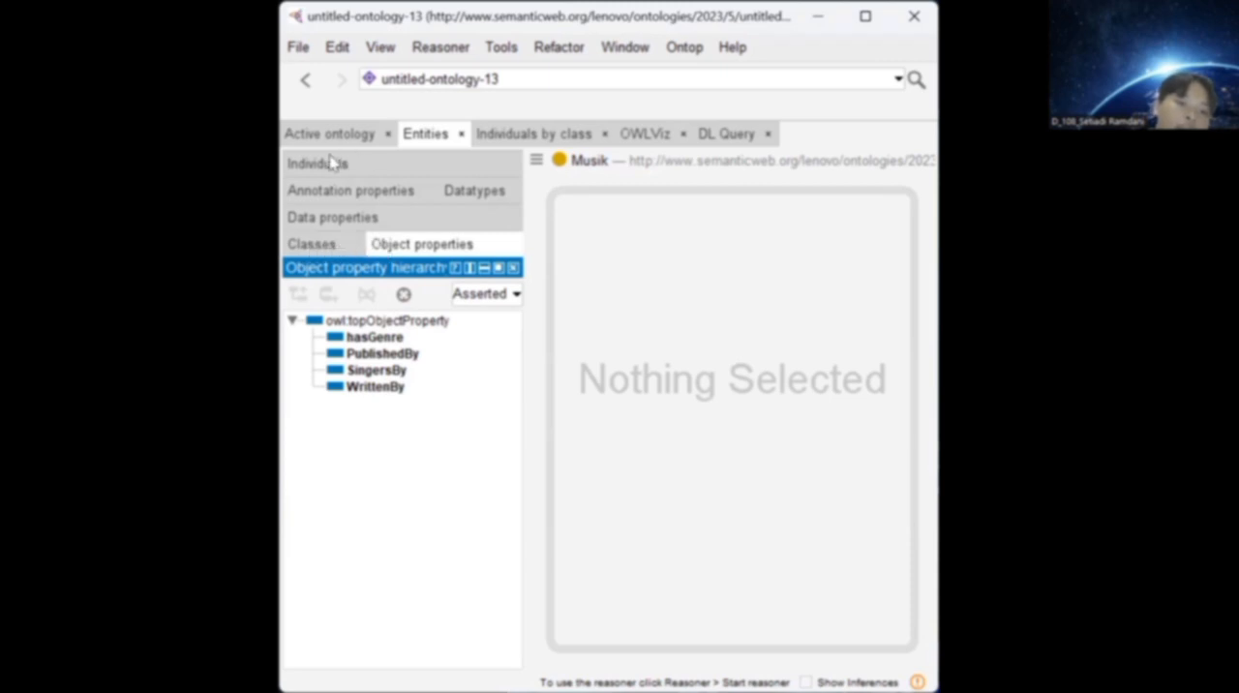
click(362, 341)
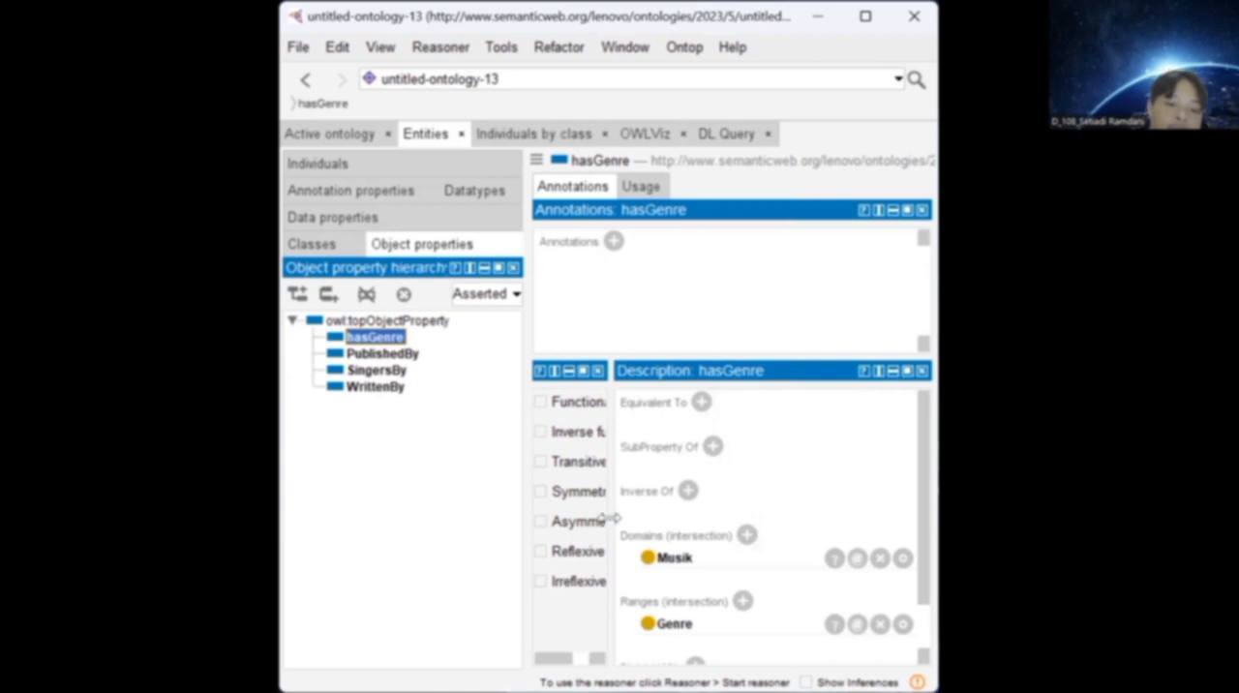
scroll(678, 564, down, 2)
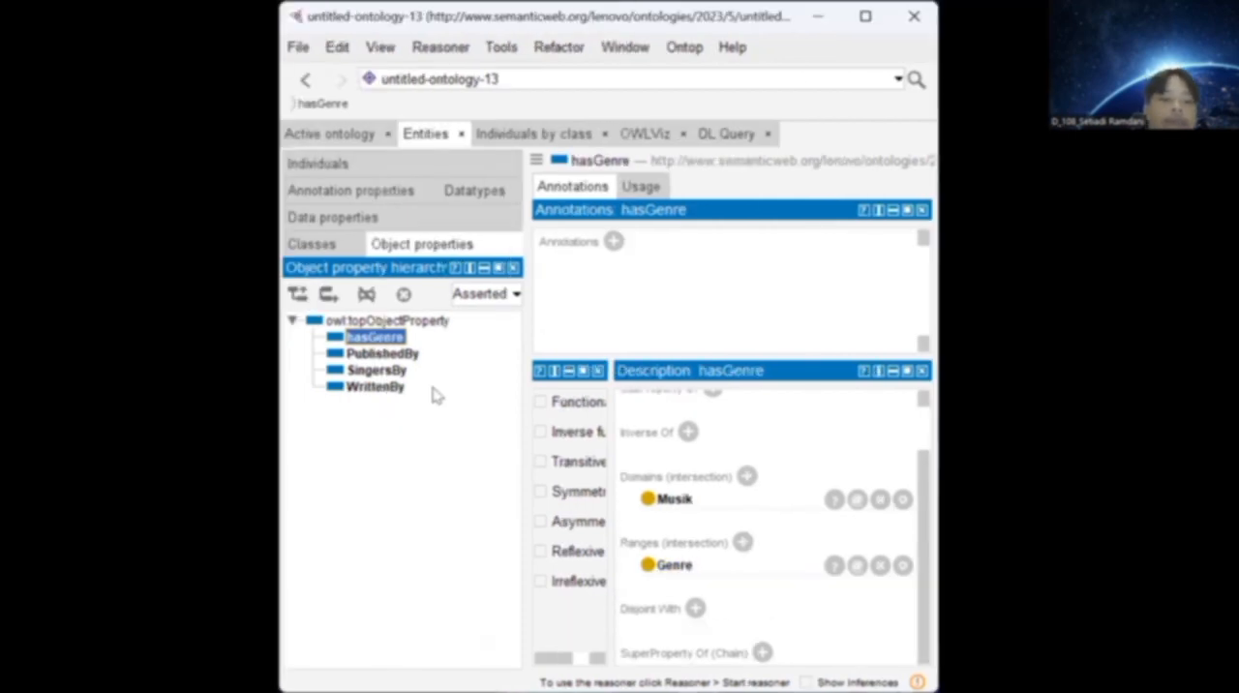
click(286, 355)
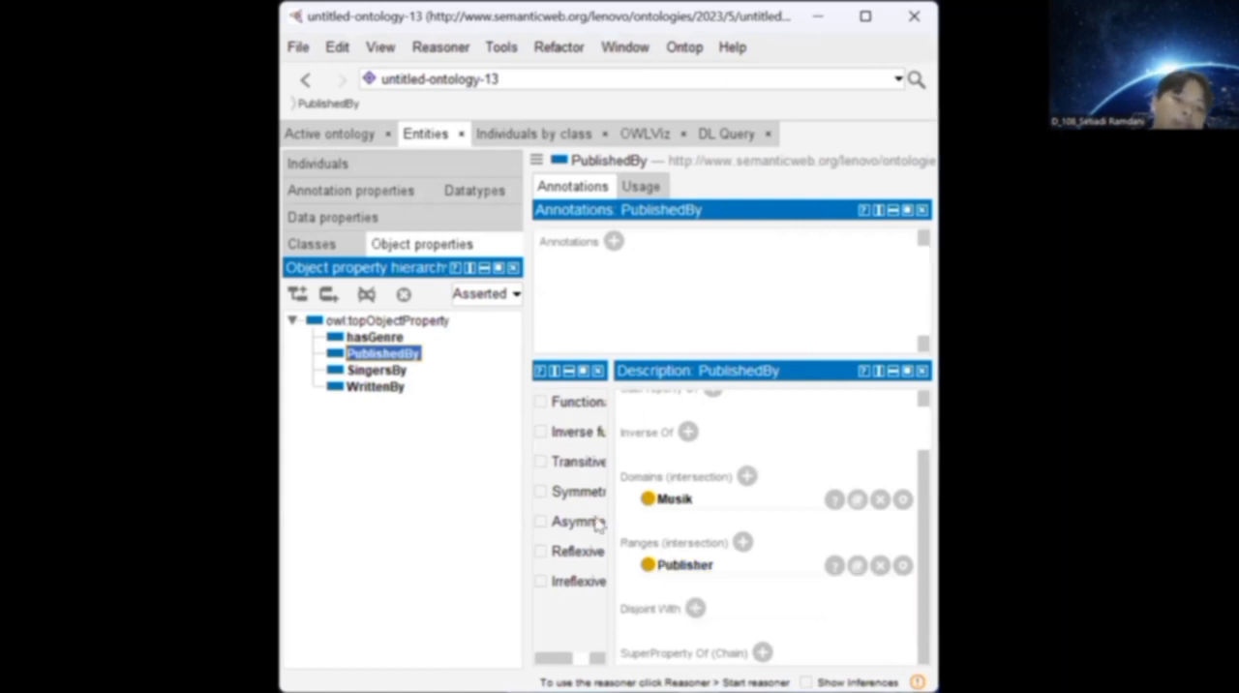
click(395, 371)
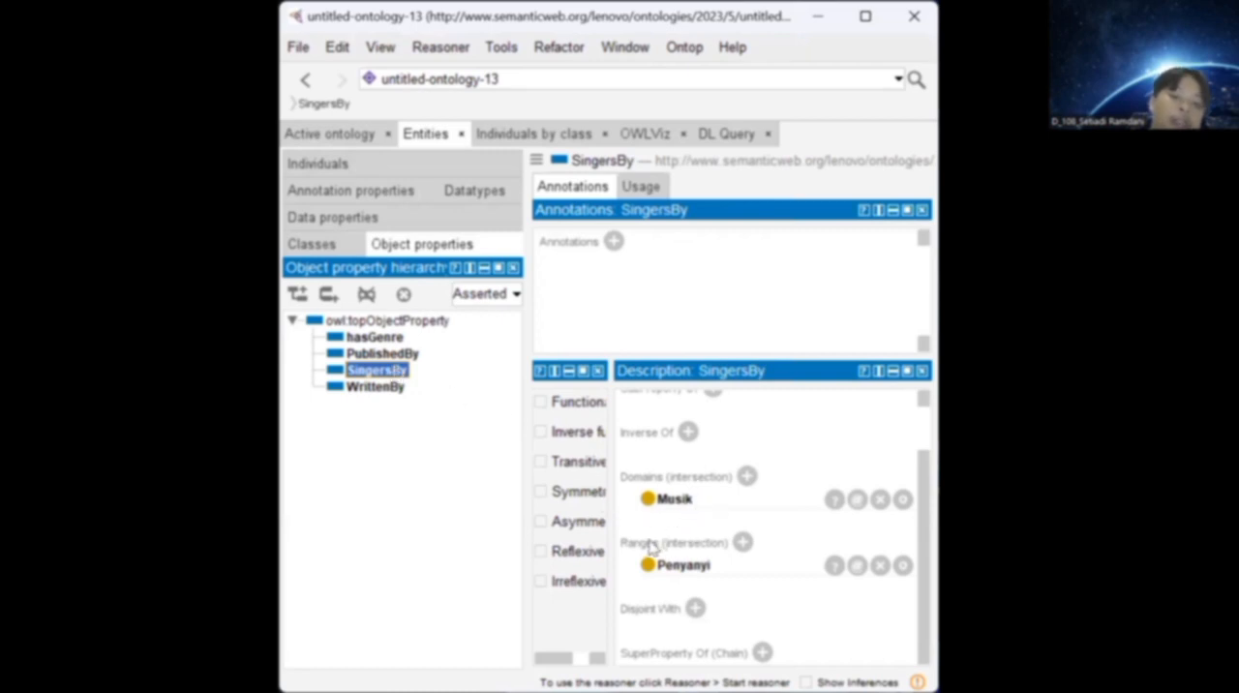
click(374, 388)
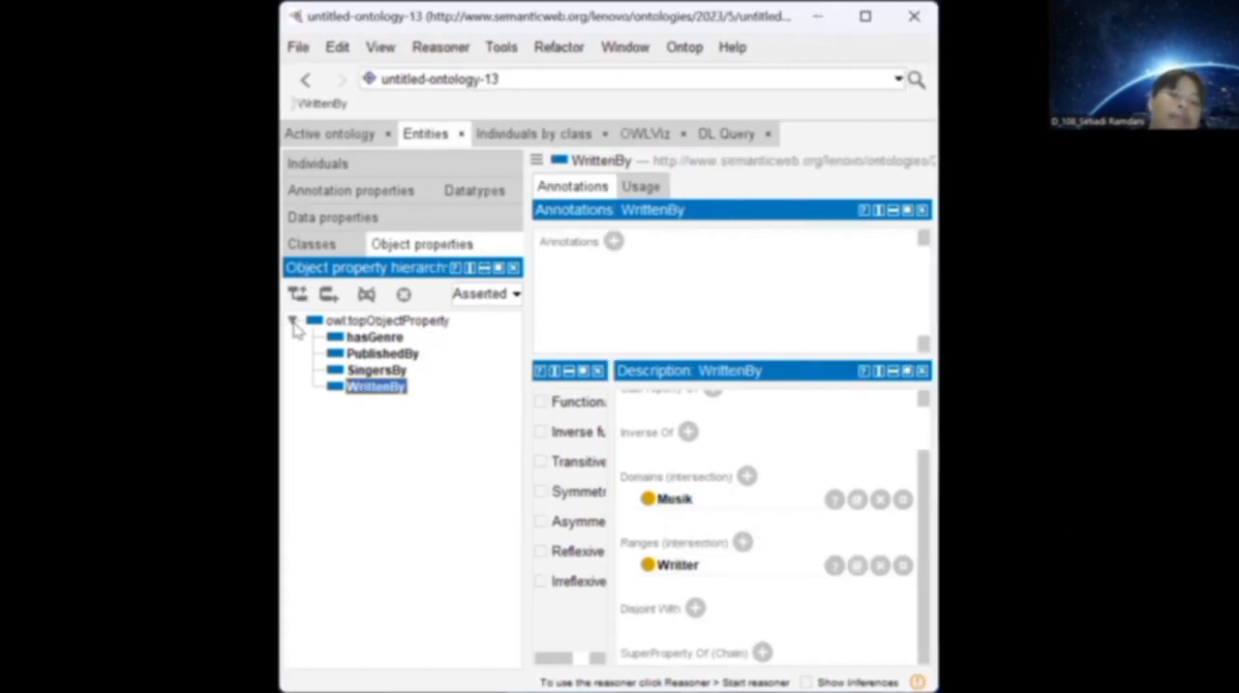
scroll(638, 500, up, 2)
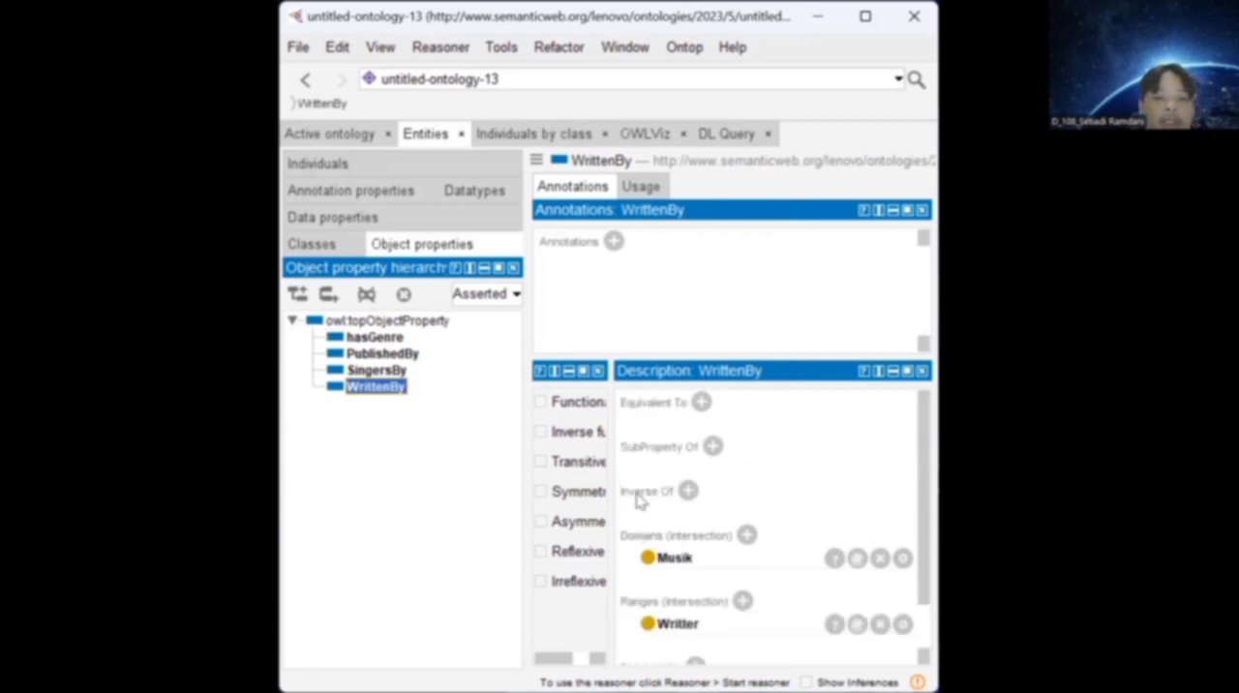
Choose Publisher from the expanded class hierarchy as an additional domain of WrittenBy, cancel the choice, and return to the WrittenBy property.
scroll(531, 500, down, 2)
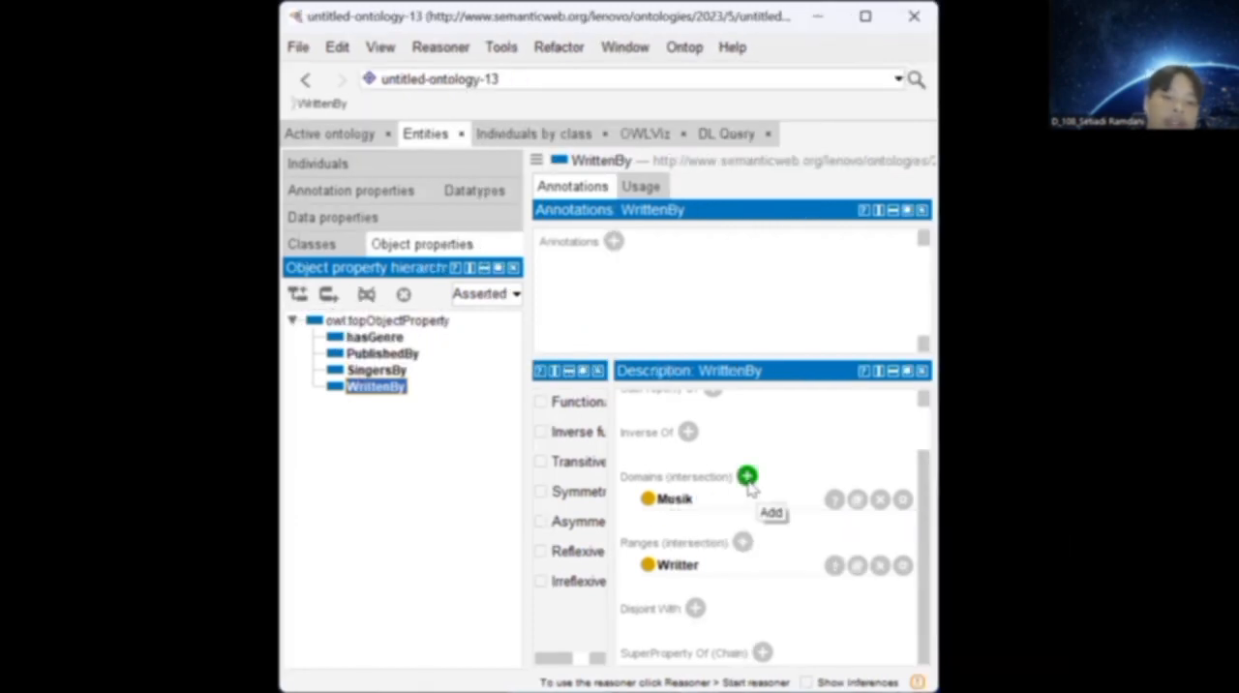
click(623, 476)
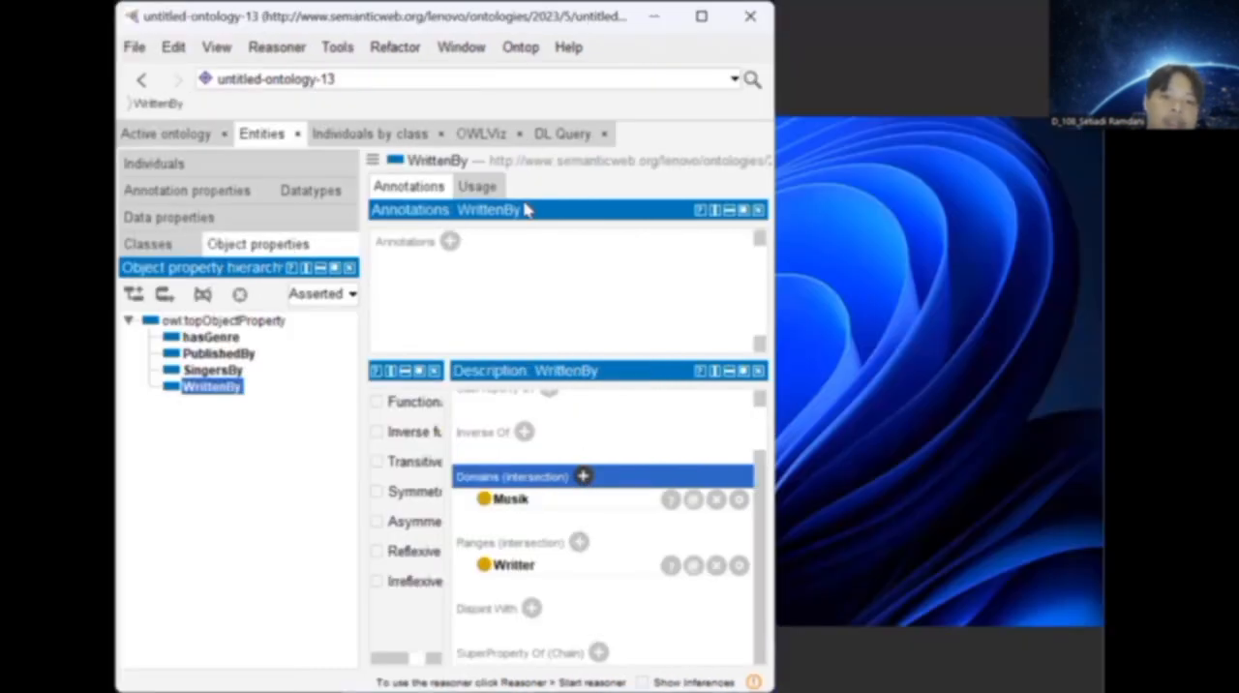
click(747, 476)
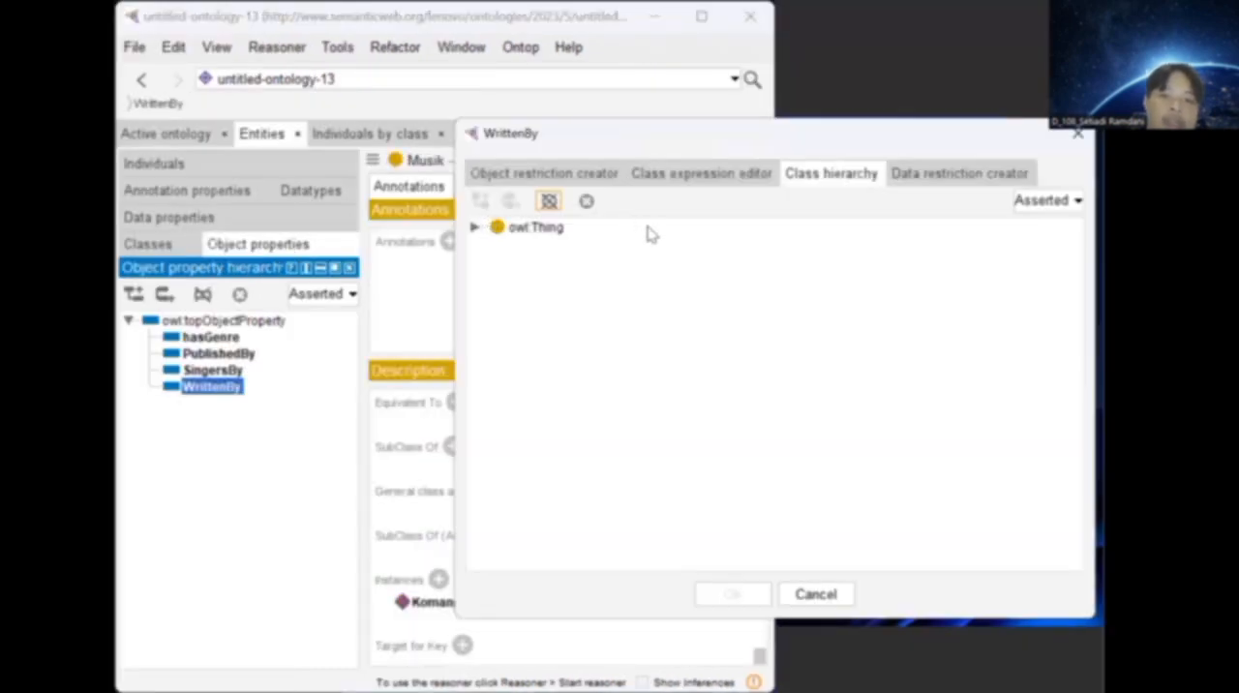
click(474, 227)
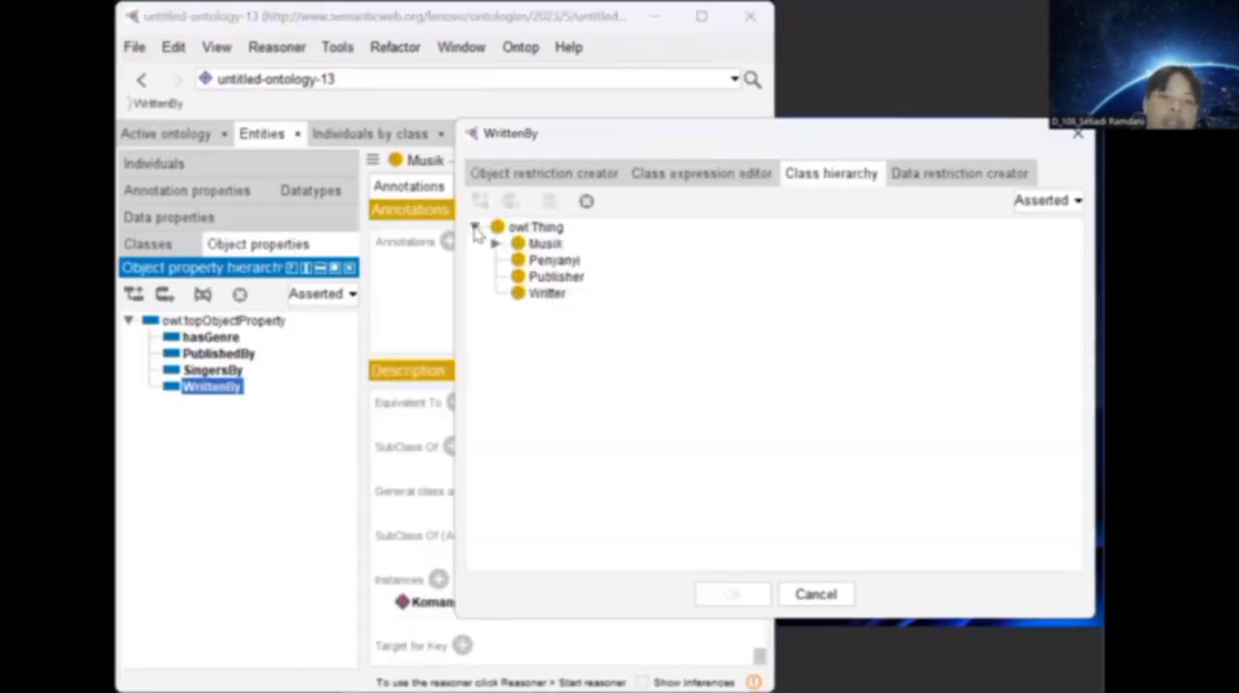
click(496, 243)
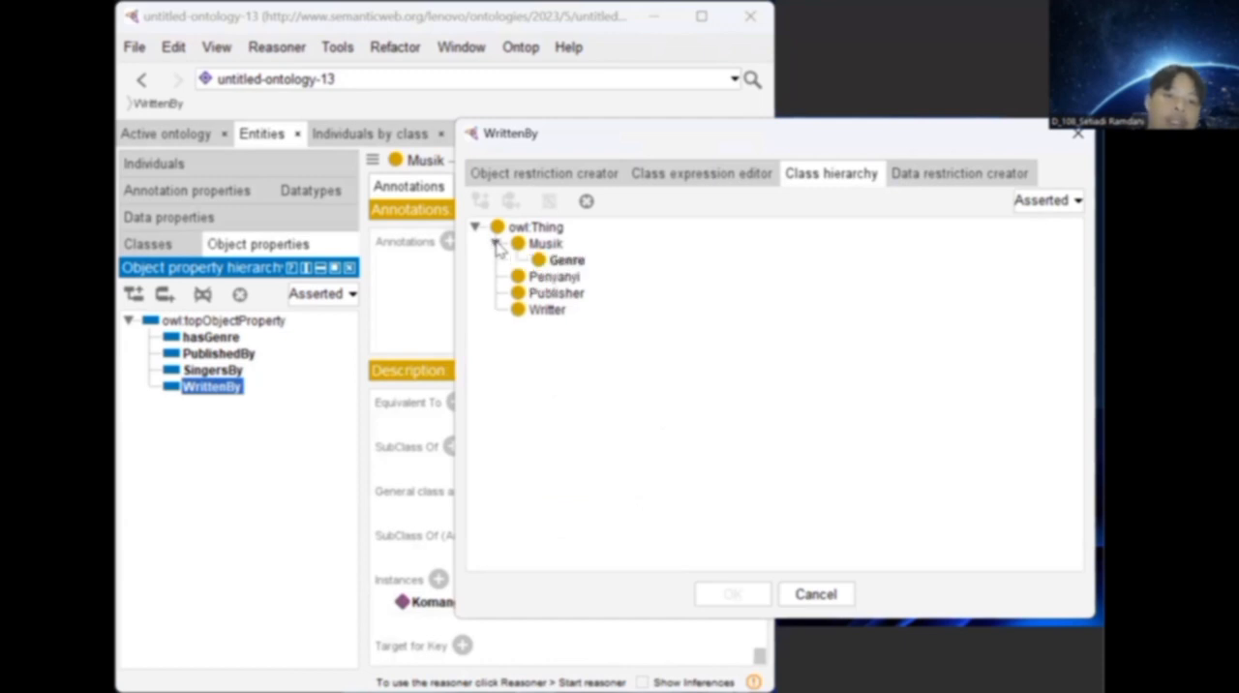
click(557, 297)
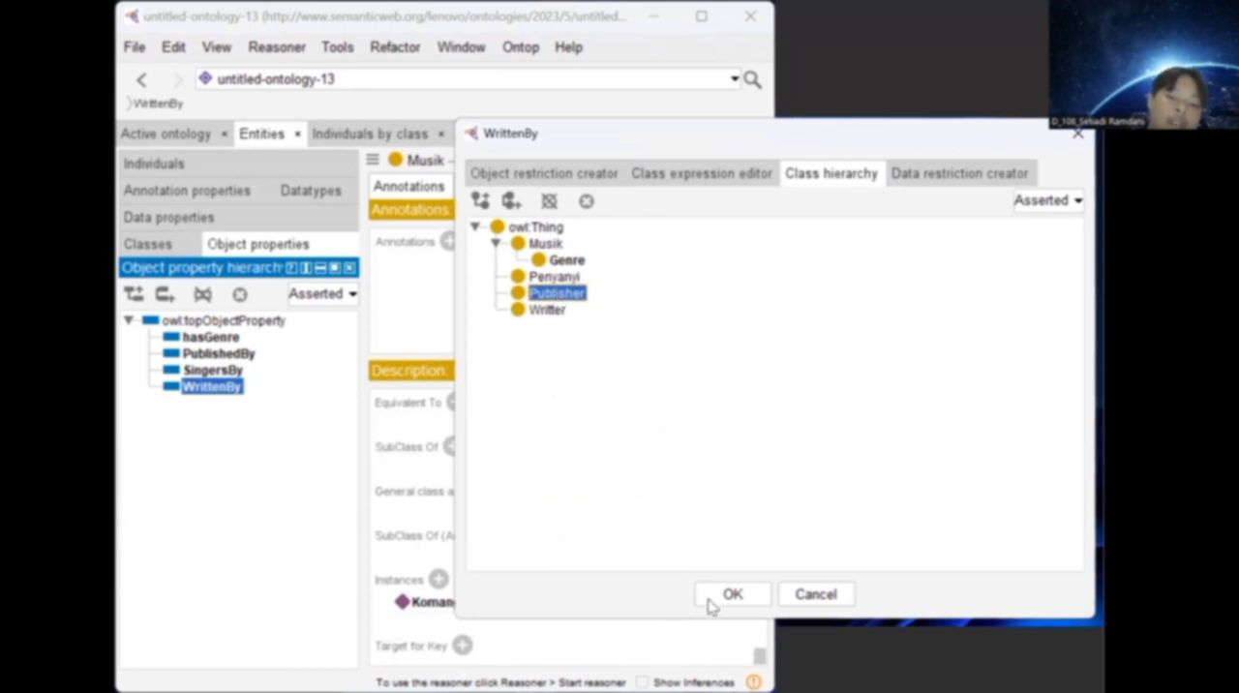
click(813, 594)
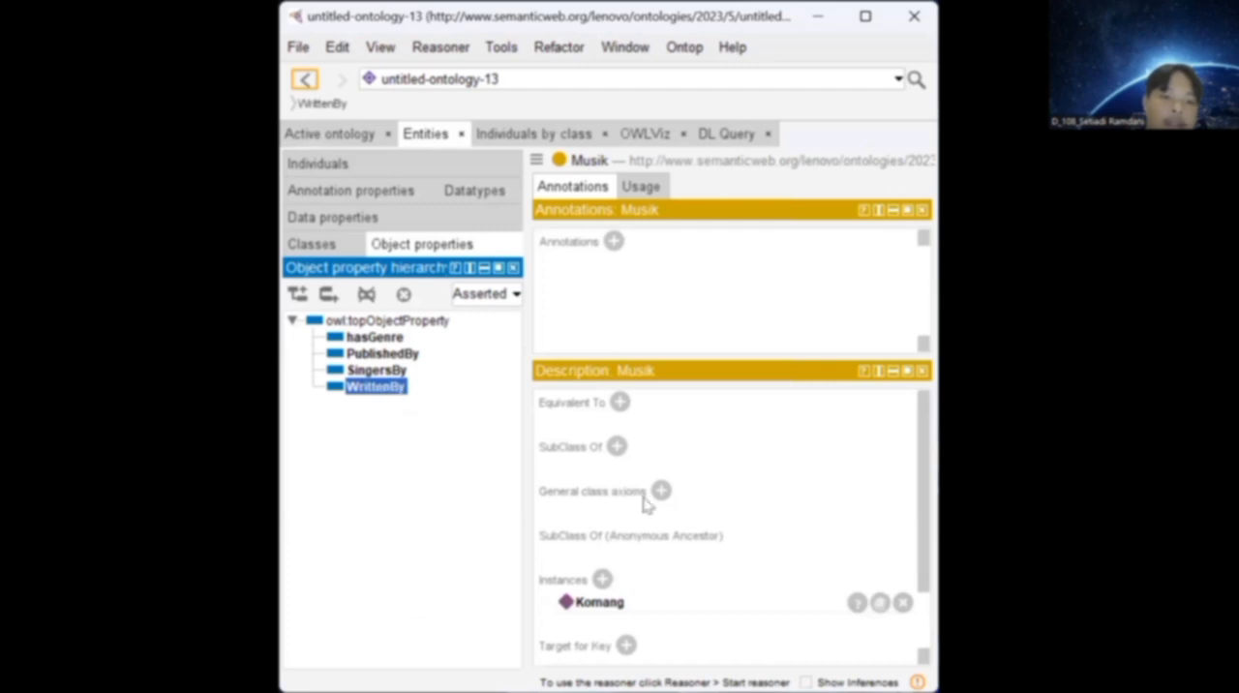
scroll(646, 503, down, 2)
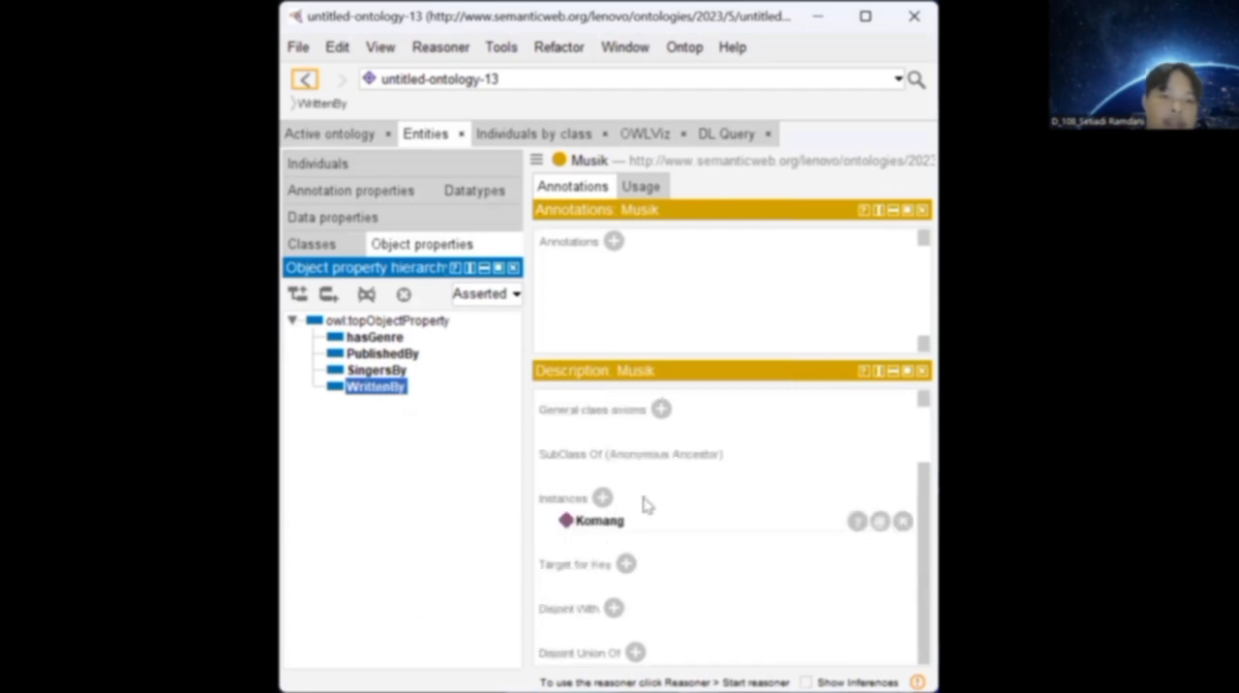
click(393, 372)
click(390, 397)
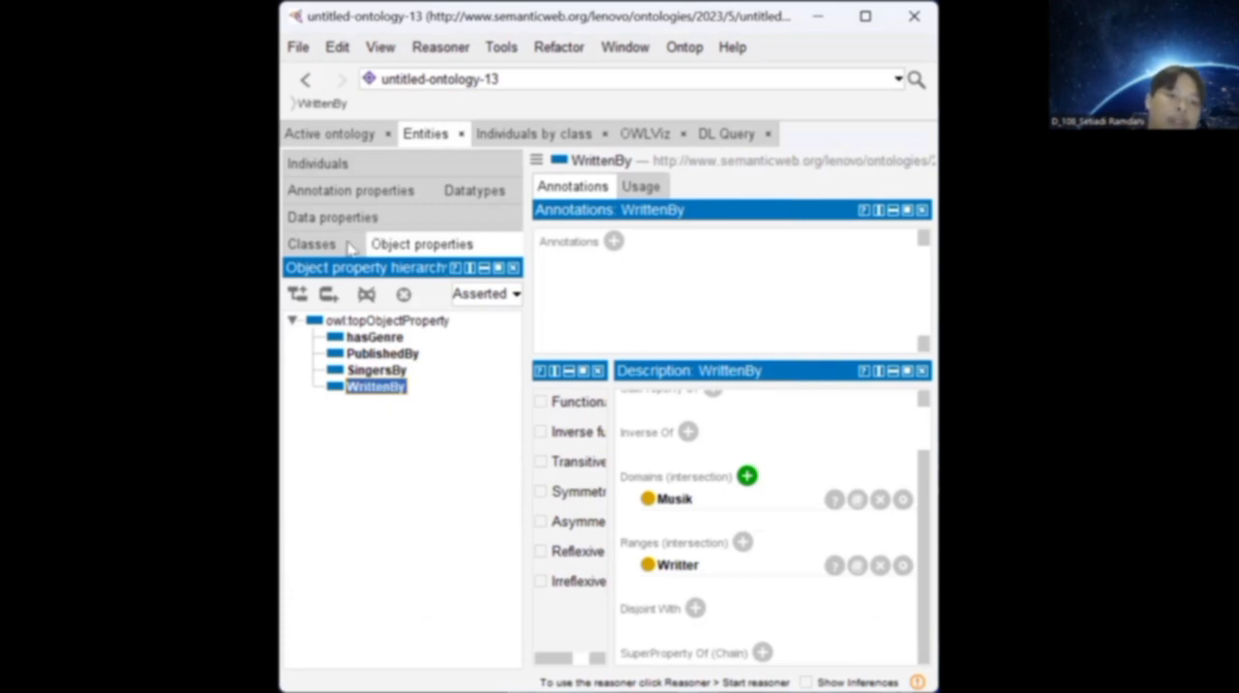
Open the individual FUGA, choose Publisher from the expanded class hierarchy as a type for it, and cancel the choice.
click(359, 165)
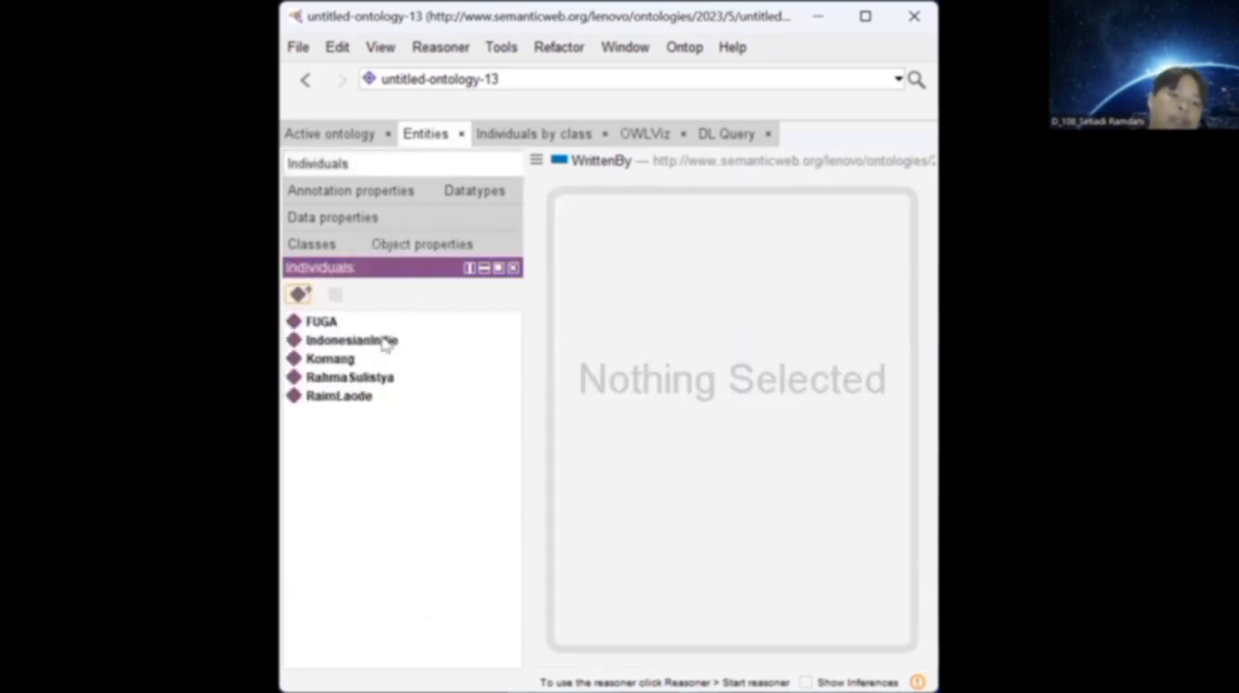
click(336, 328)
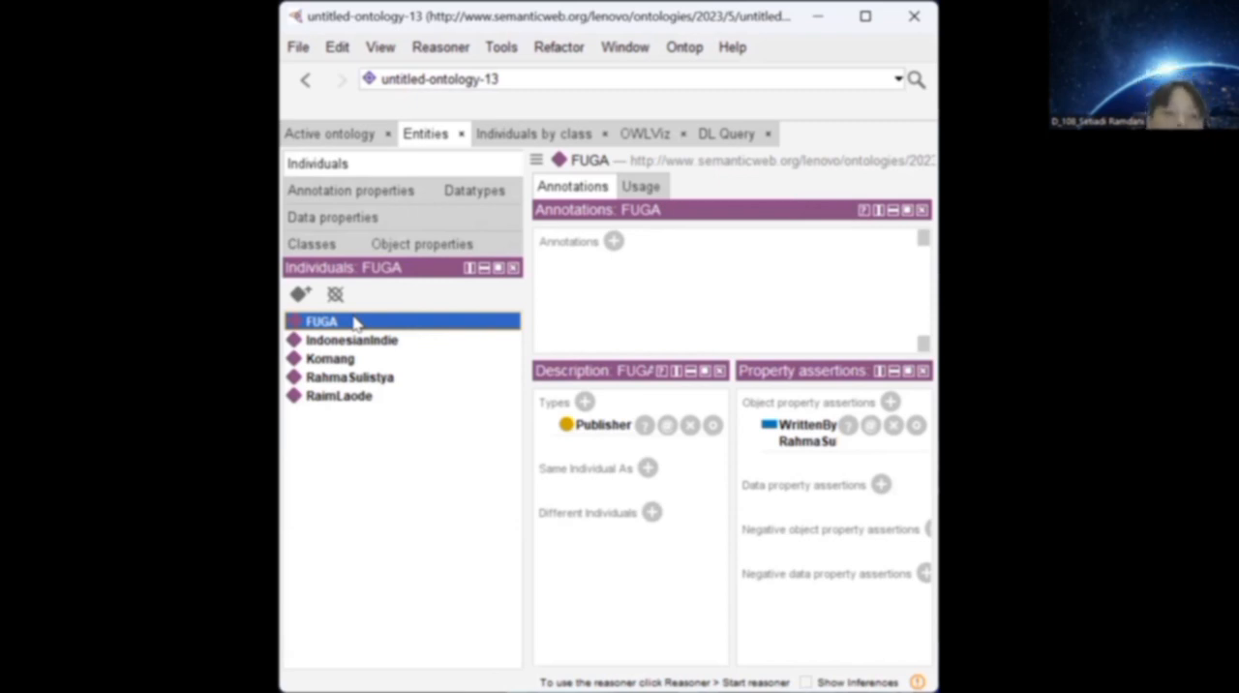
click(586, 402)
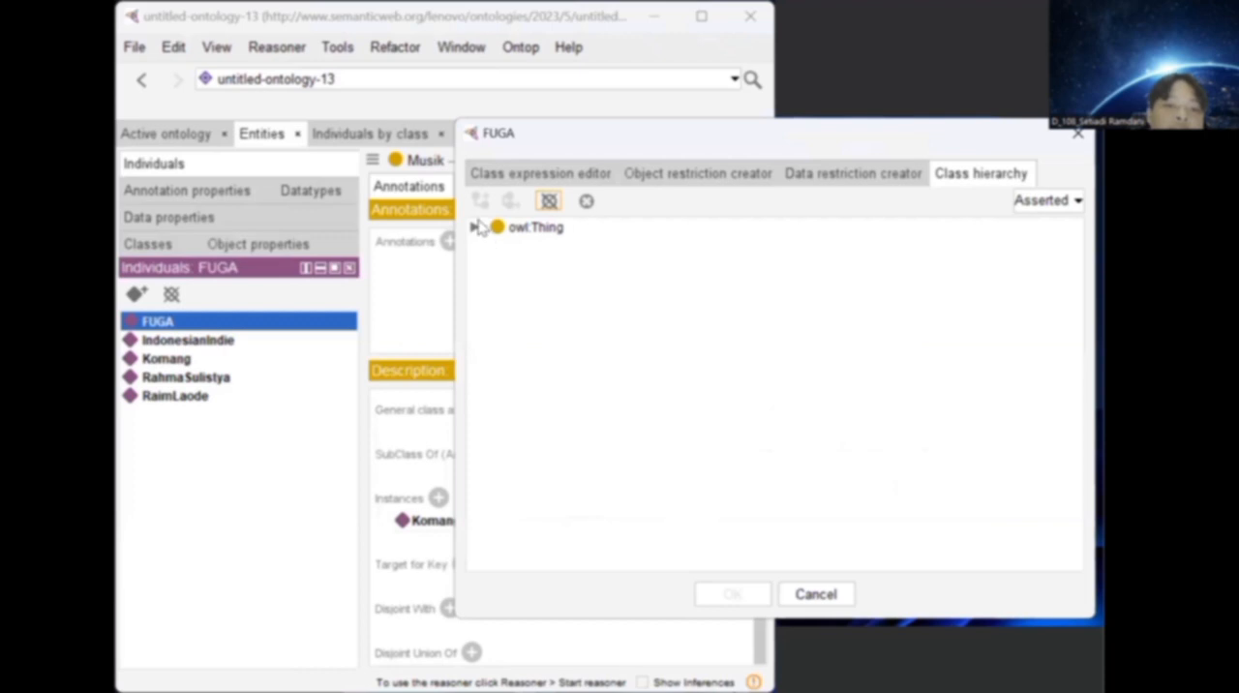
click(476, 228)
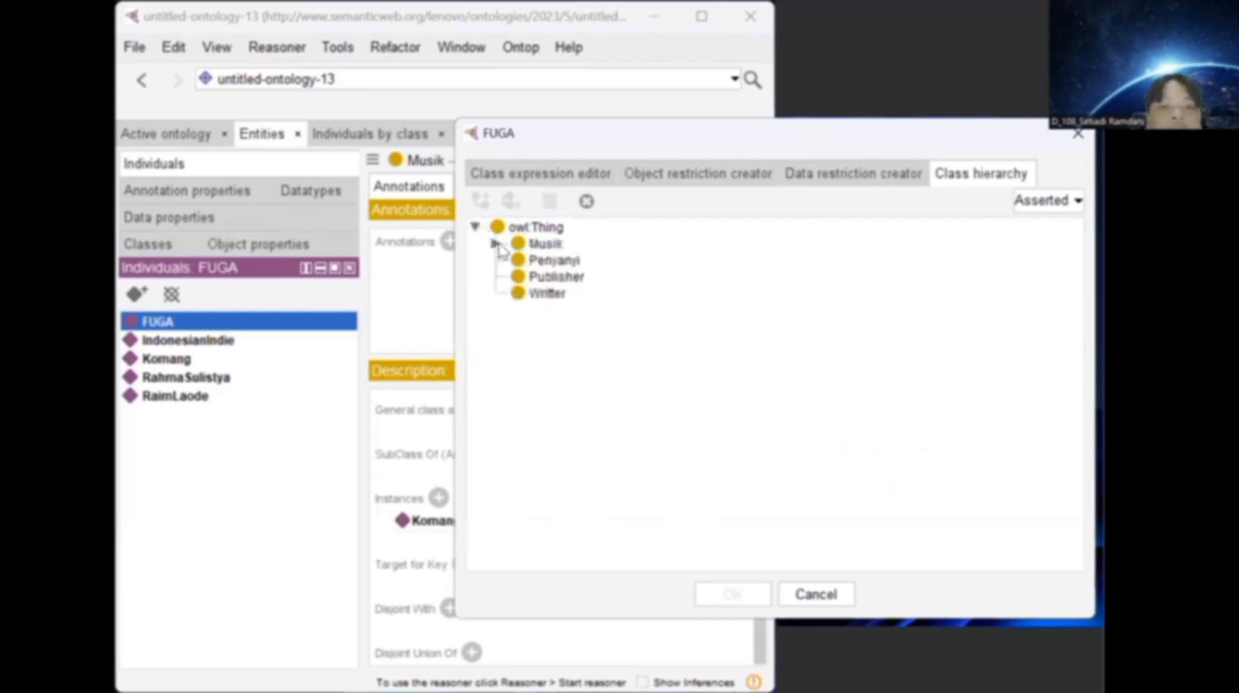
click(495, 244)
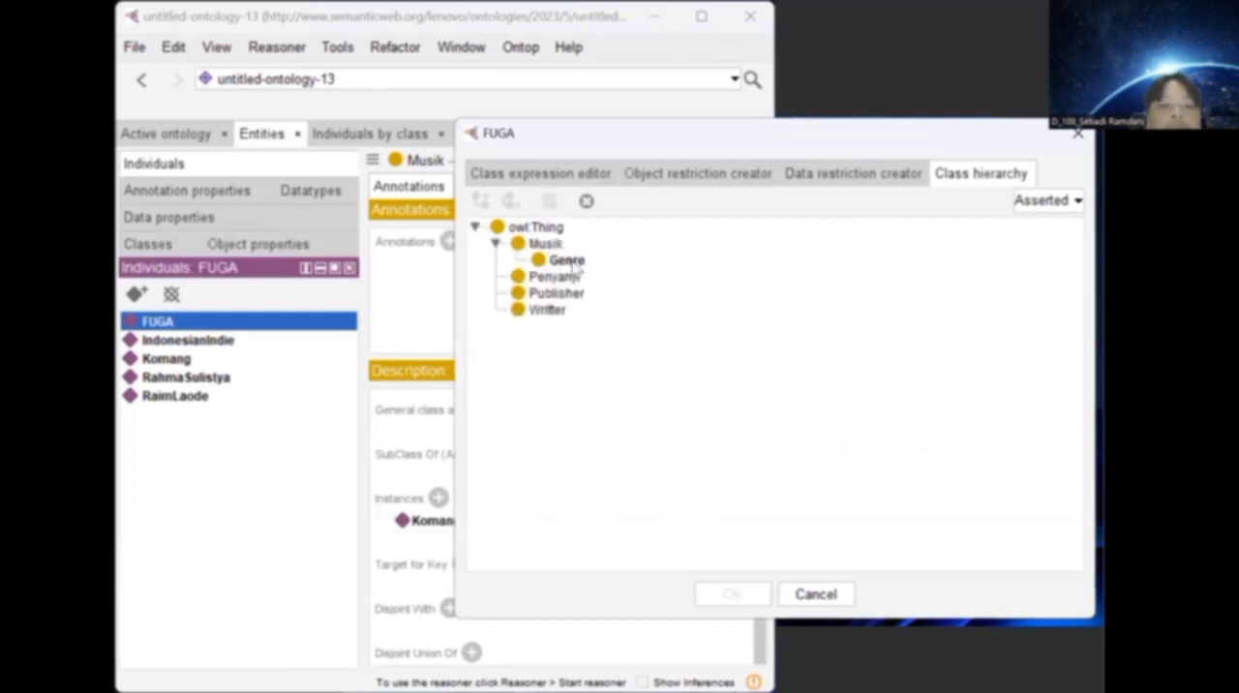
click(567, 295)
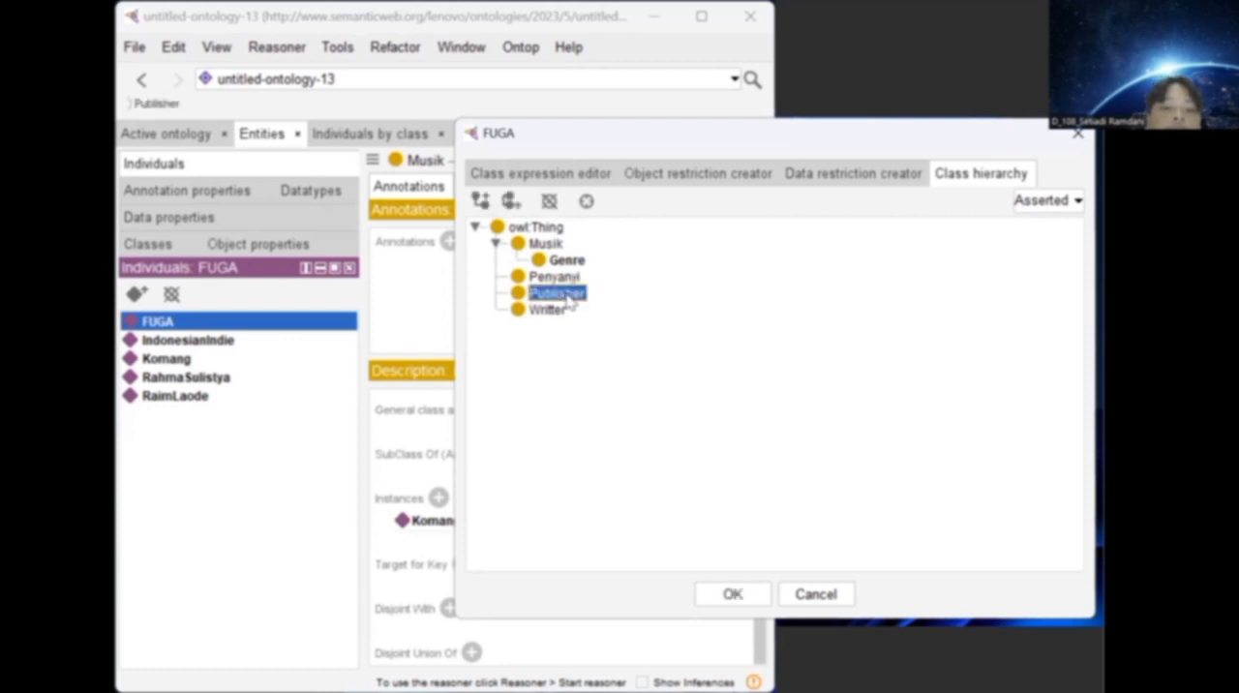
click(816, 594)
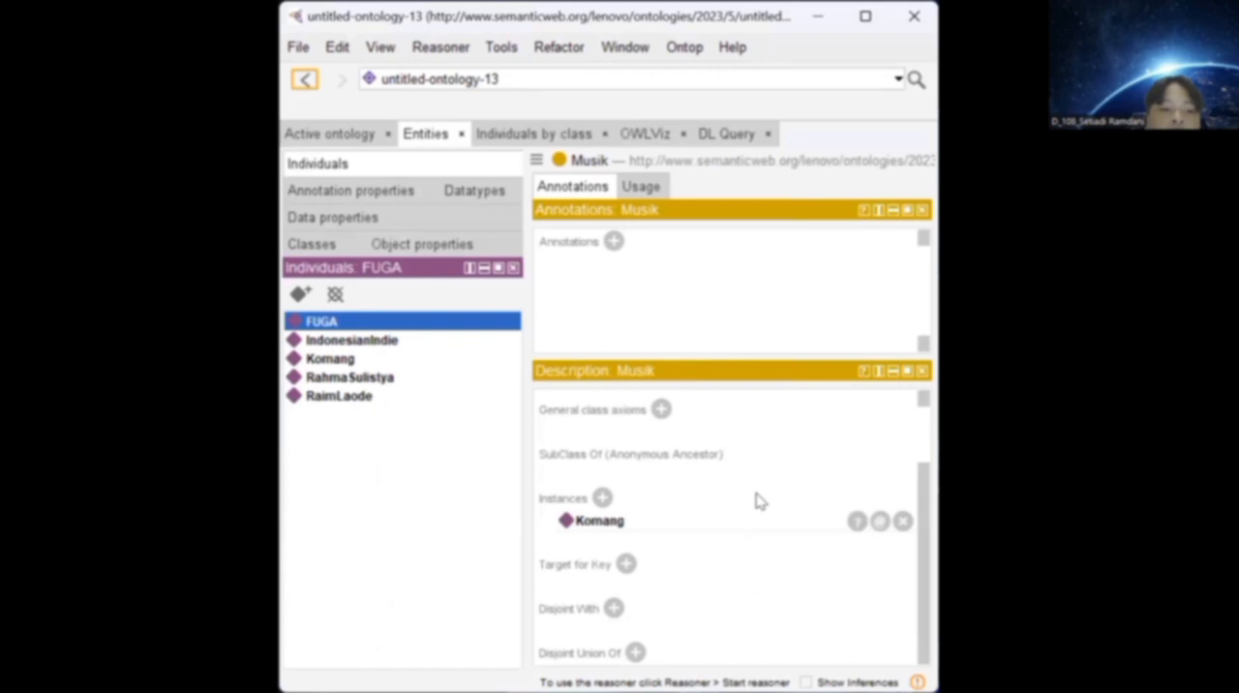
Examine the types and property assertions of the individuals FUGA, IndonesianIndie and Komang.
click(442, 326)
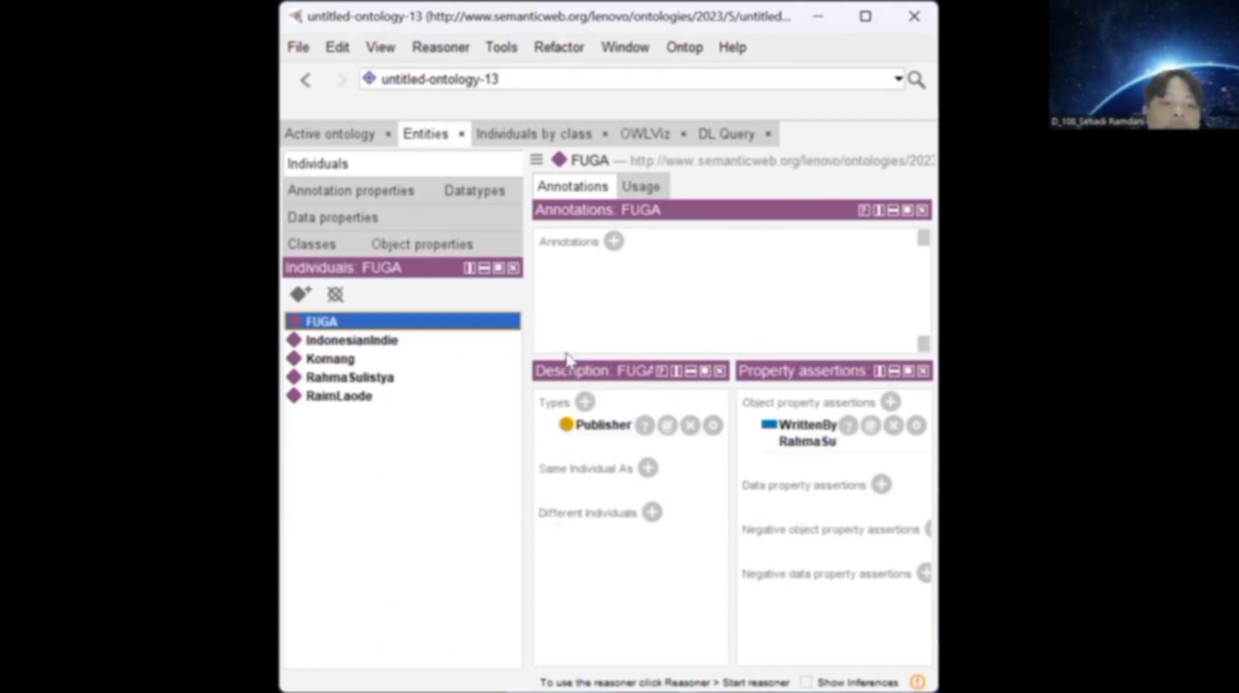
click(366, 343)
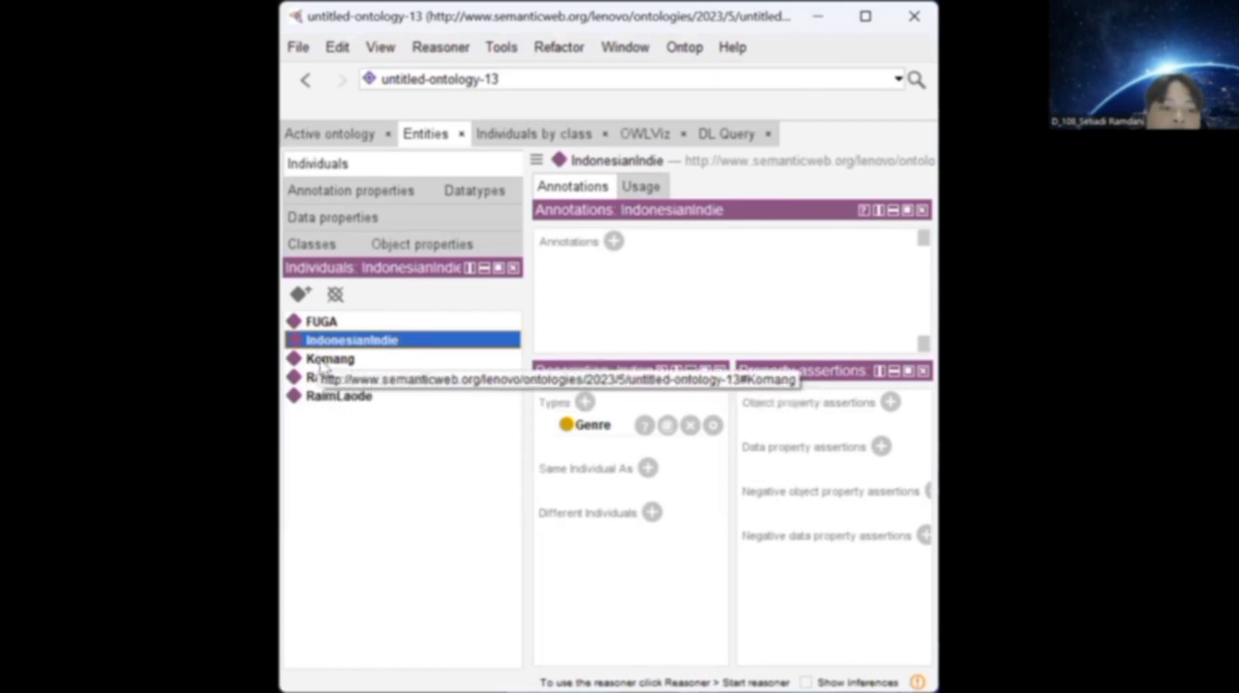
click(234, 360)
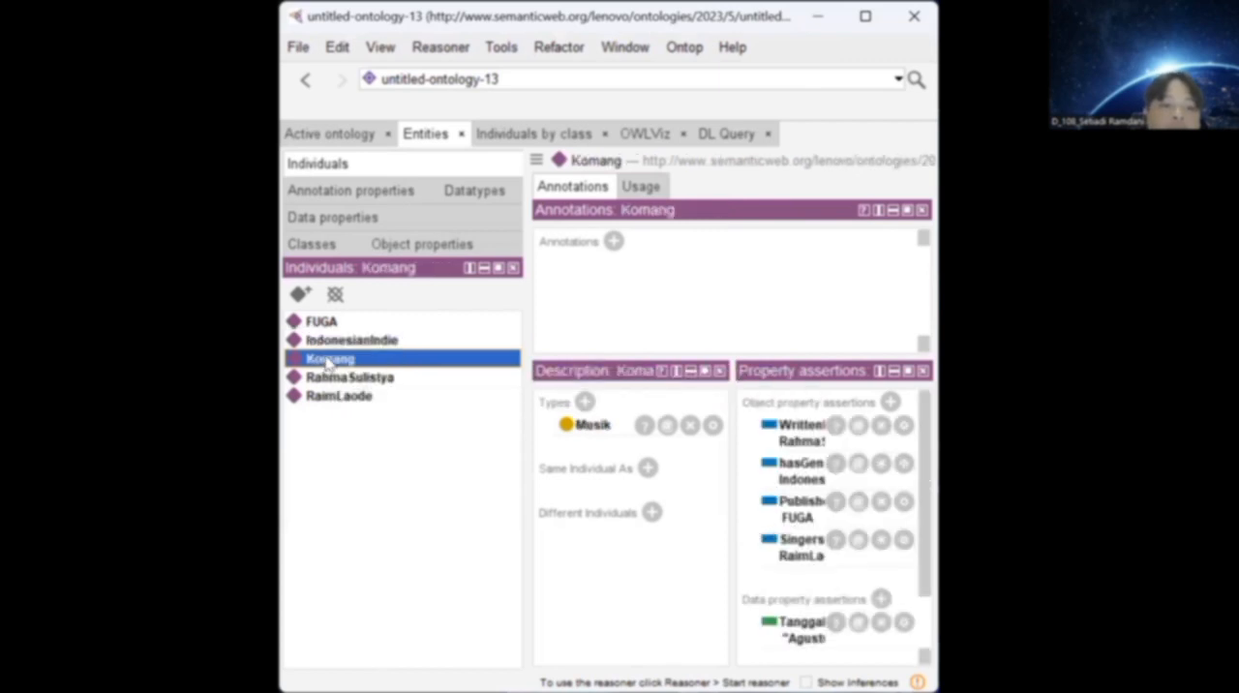
Add an individual named dasda, open and dismiss its type selection, and delete the individual again.
click(299, 294)
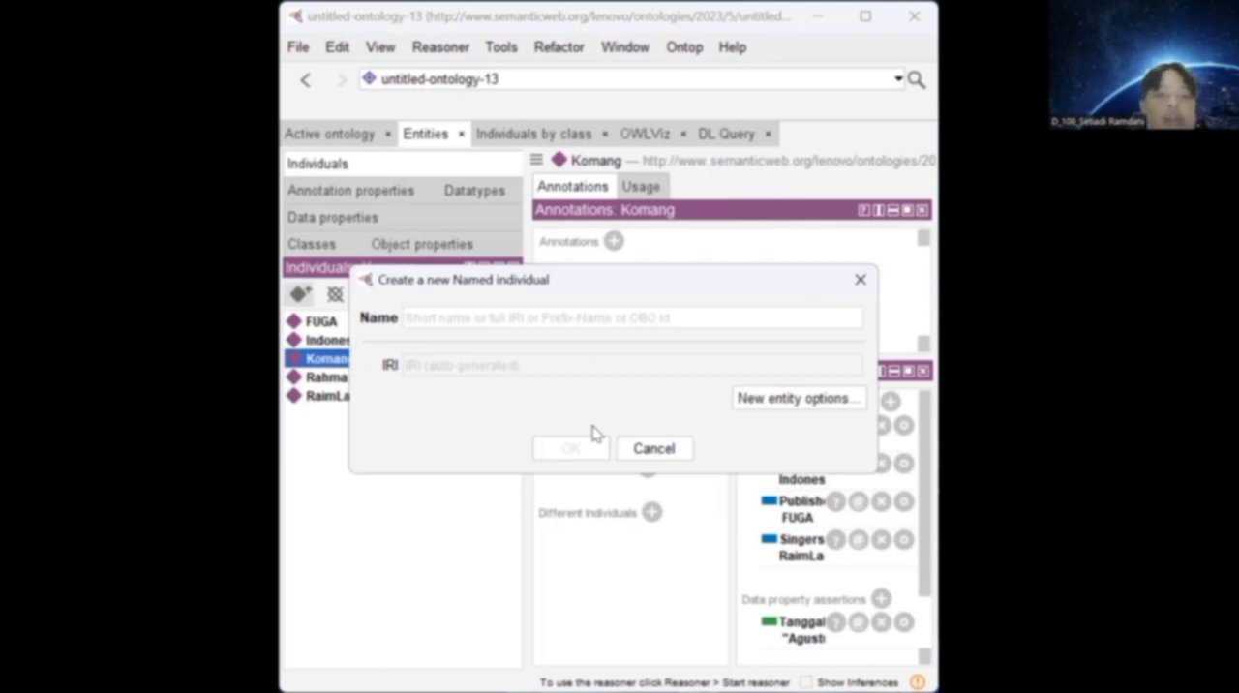
text(dasda)
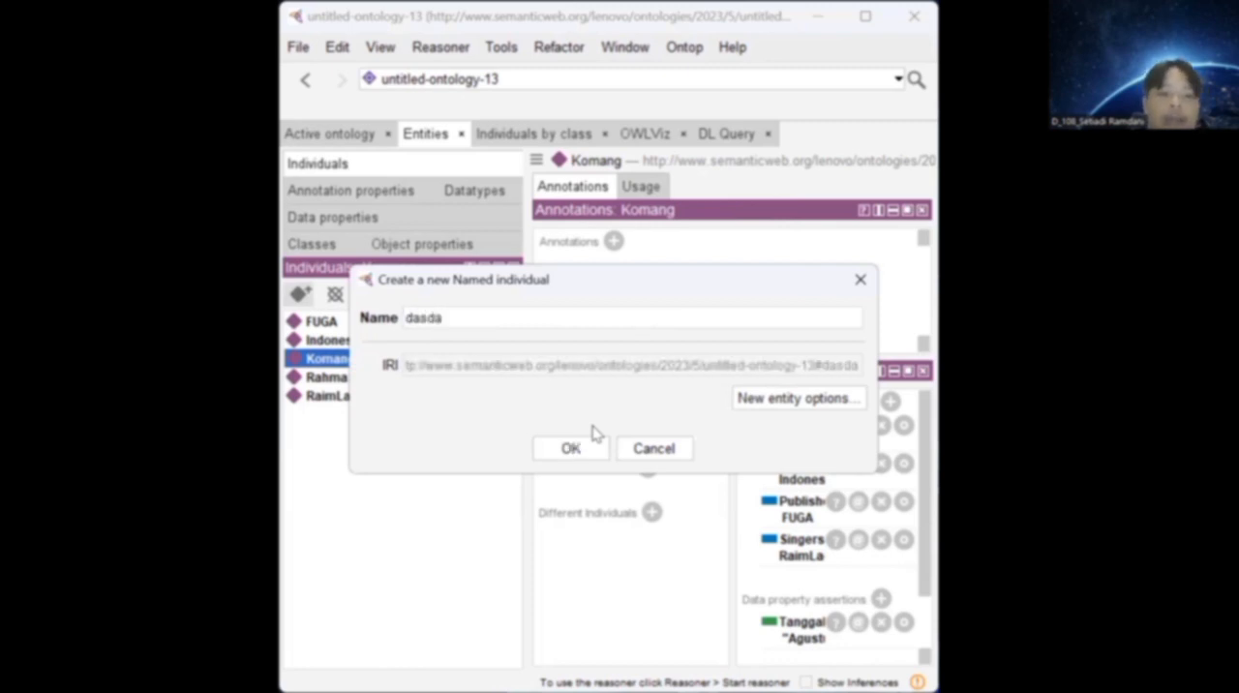
click(598, 449)
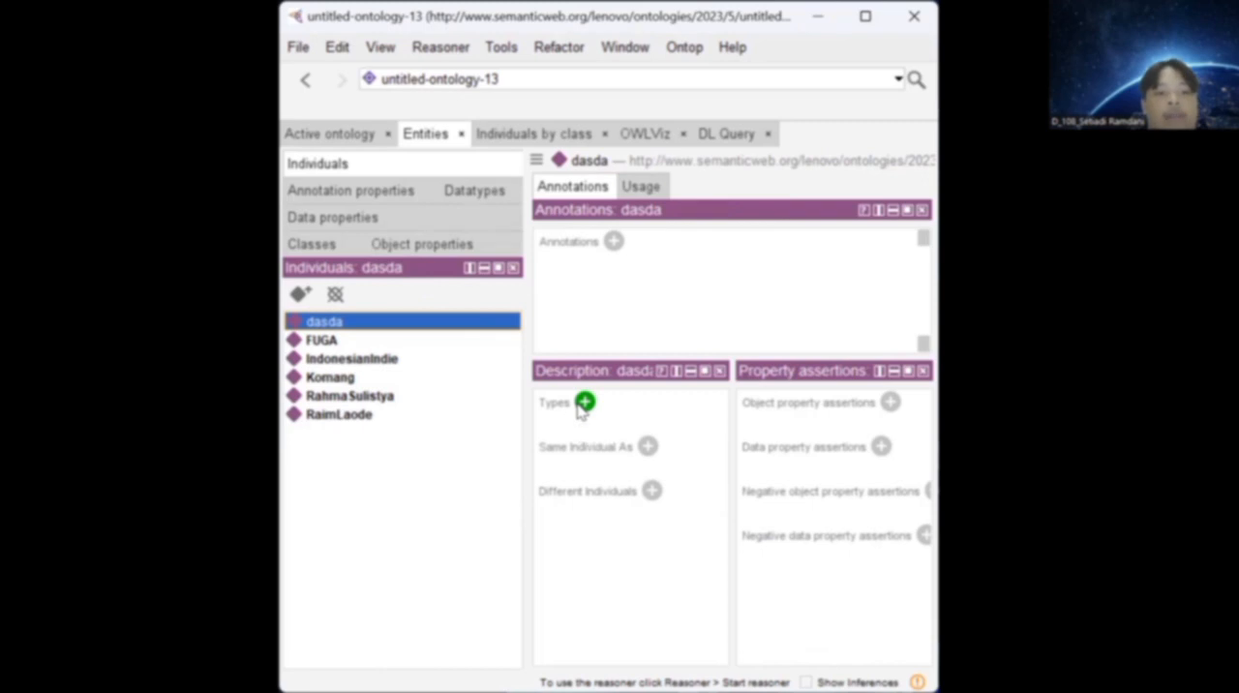
click(583, 405)
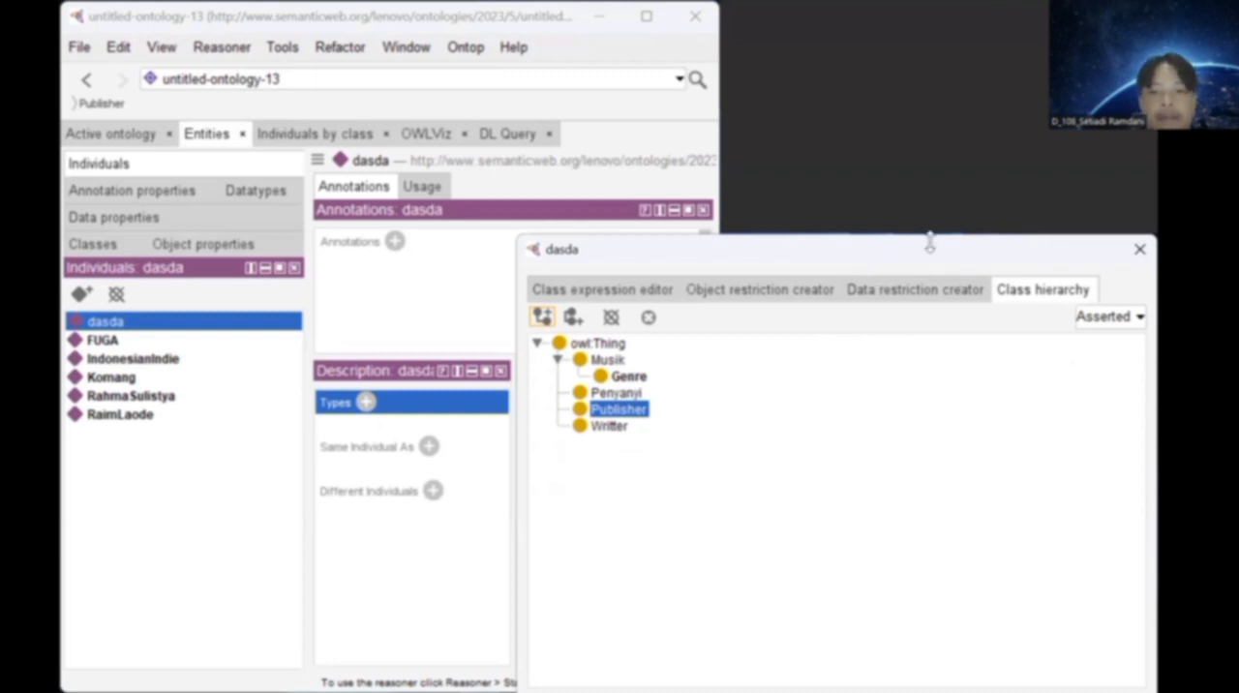
drag(932, 245, 780, 250)
click(1059, 254)
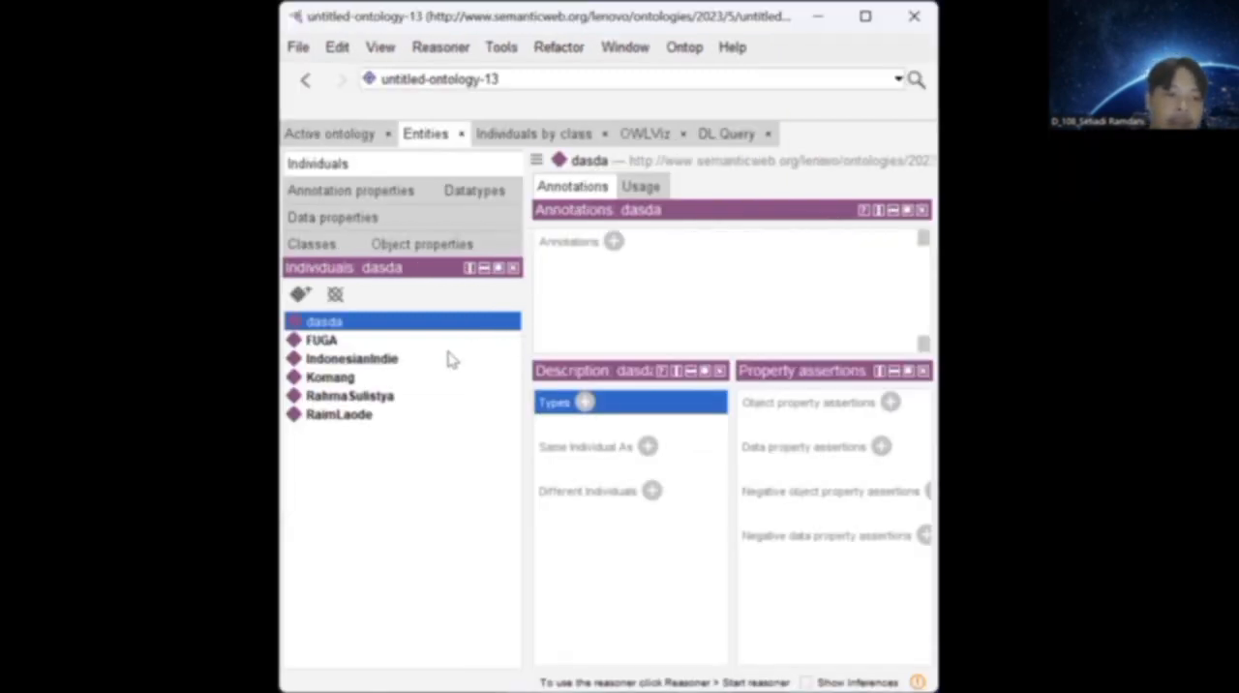
click(451, 328)
key(Delete)
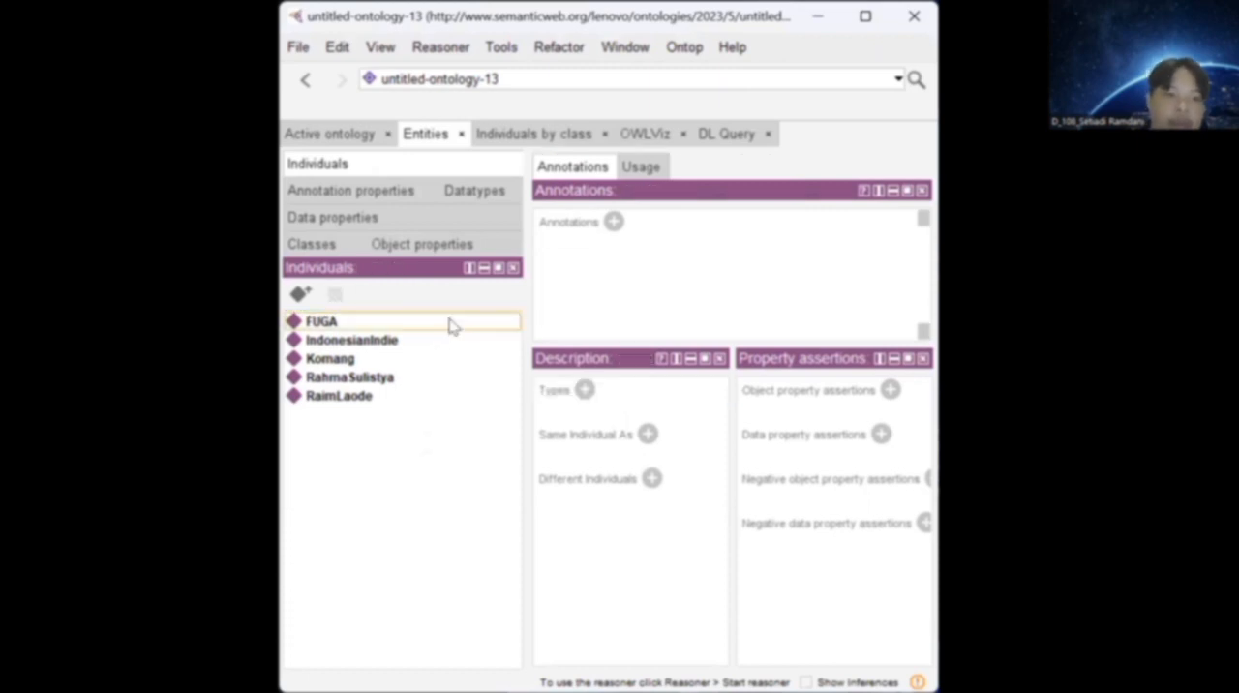
Start an object property assertion for the individual Komang, check the object property hierarchy, and enter WrittenBy as the property.
click(386, 339)
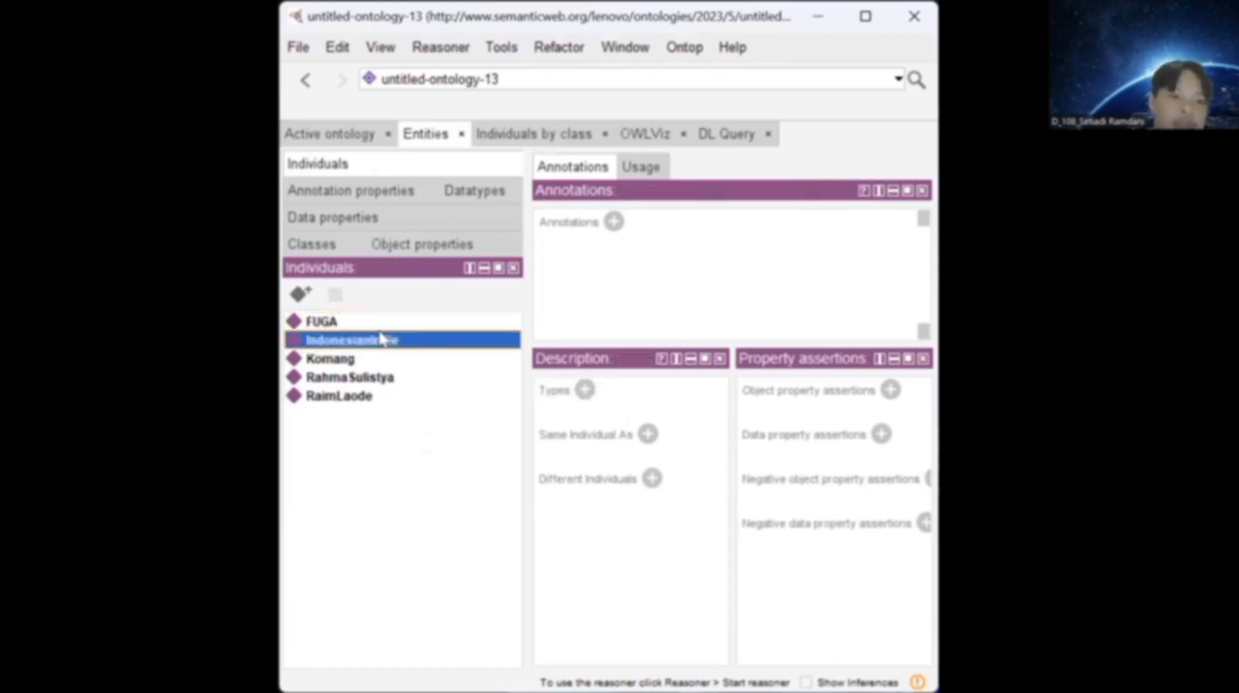
click(376, 359)
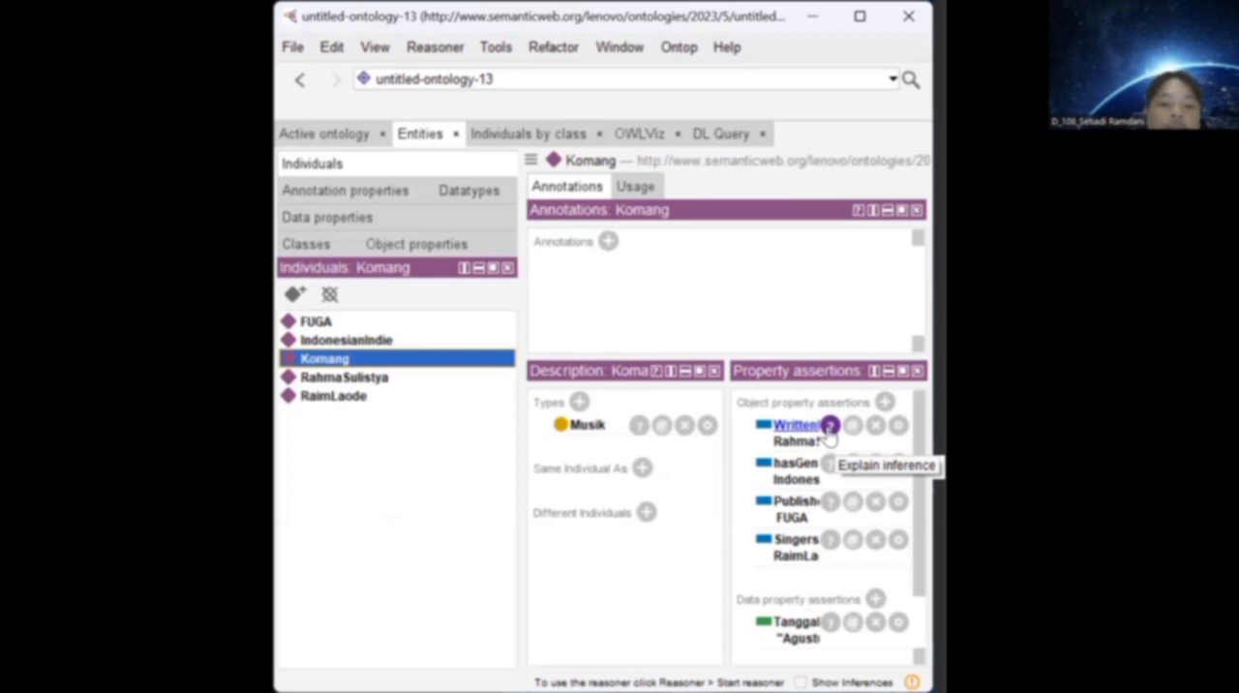
click(890, 401)
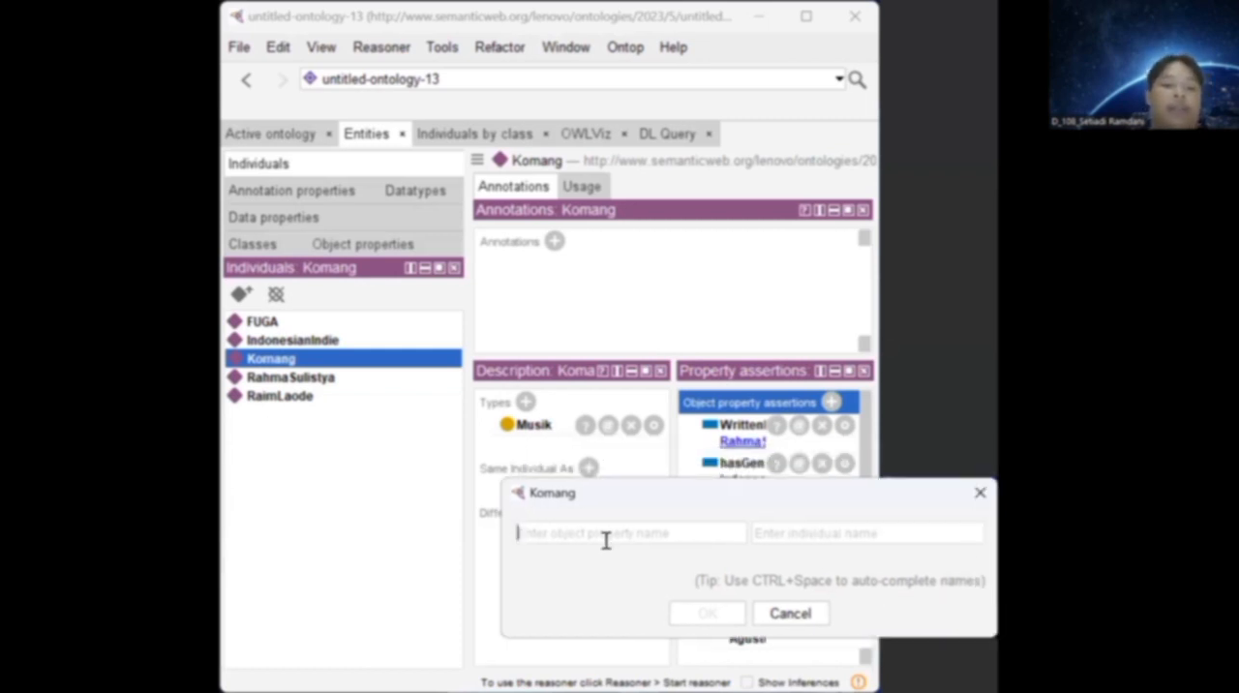
click(353, 244)
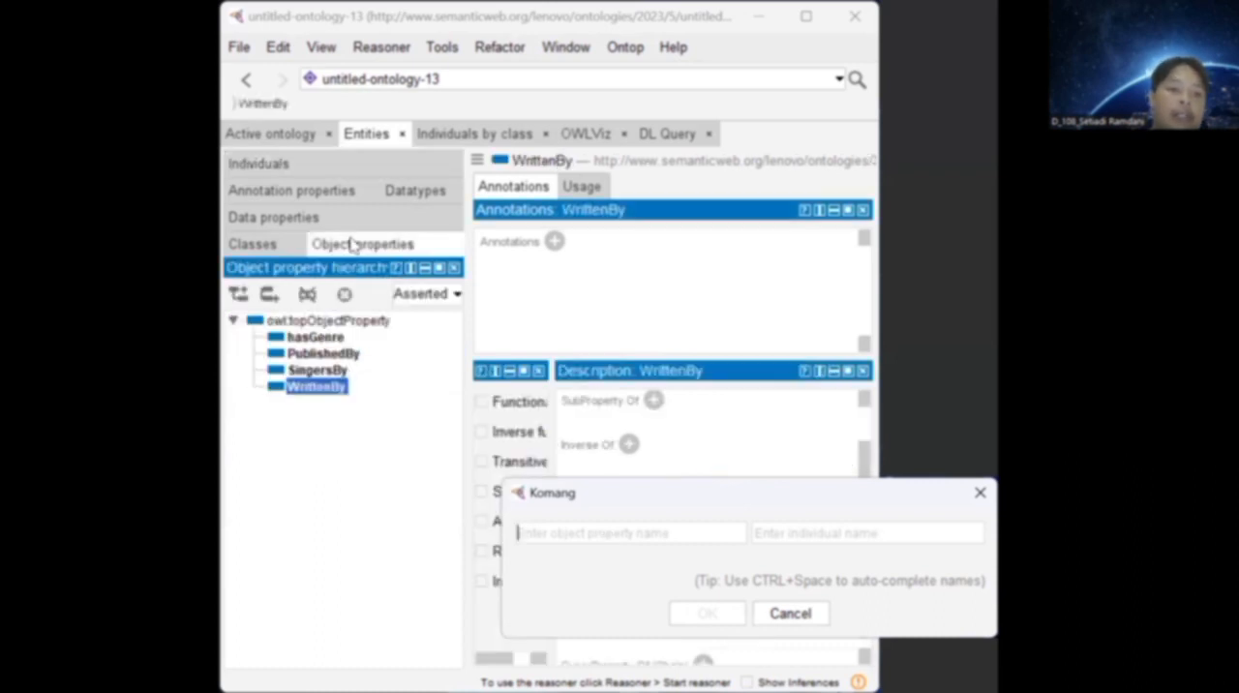
click(322, 165)
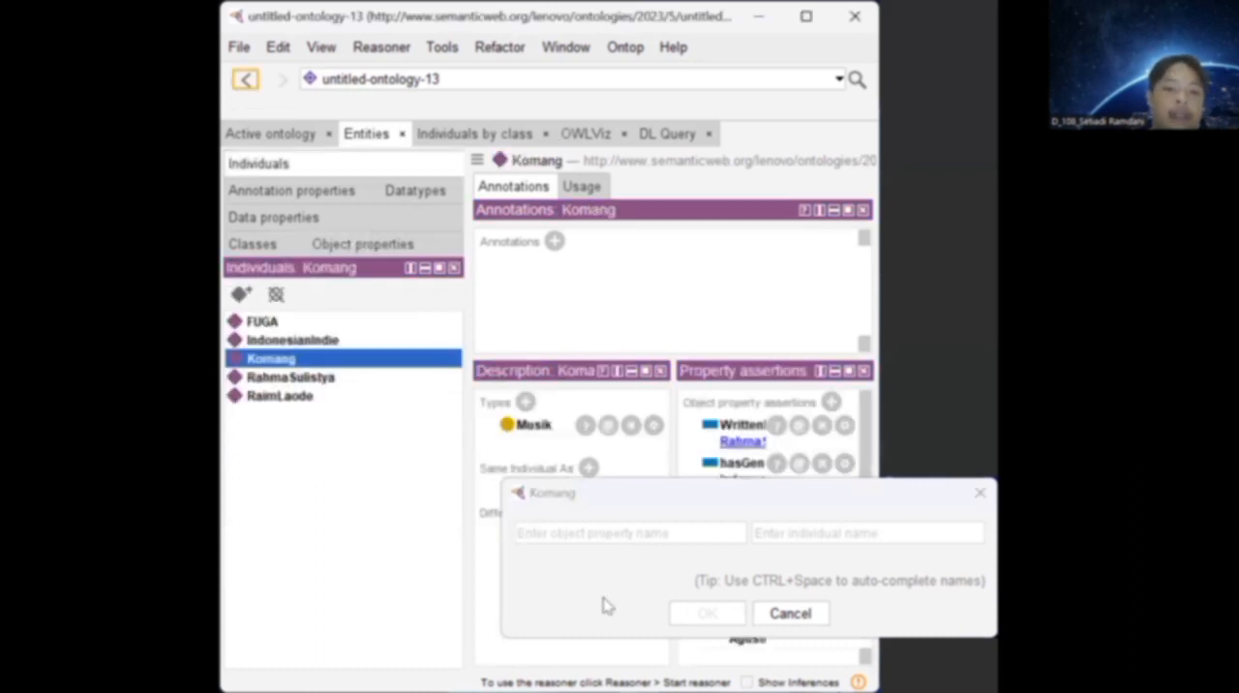
click(648, 530)
text(W)
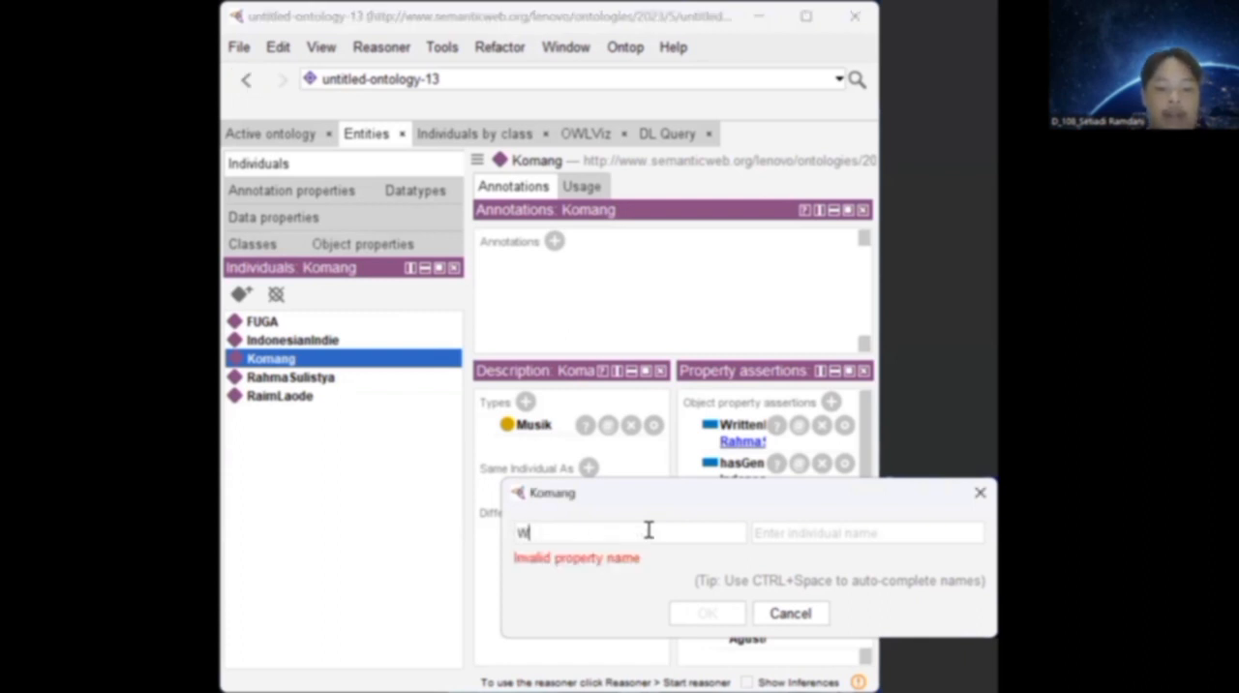
text(ritten)
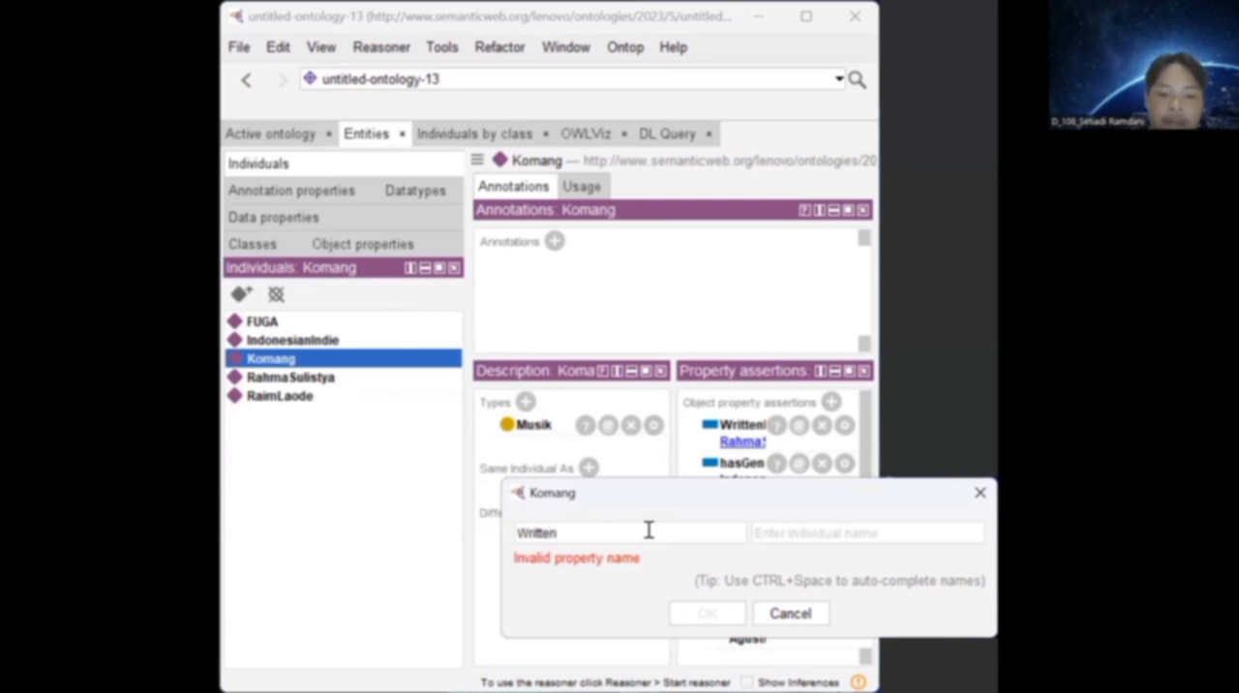
text(By)
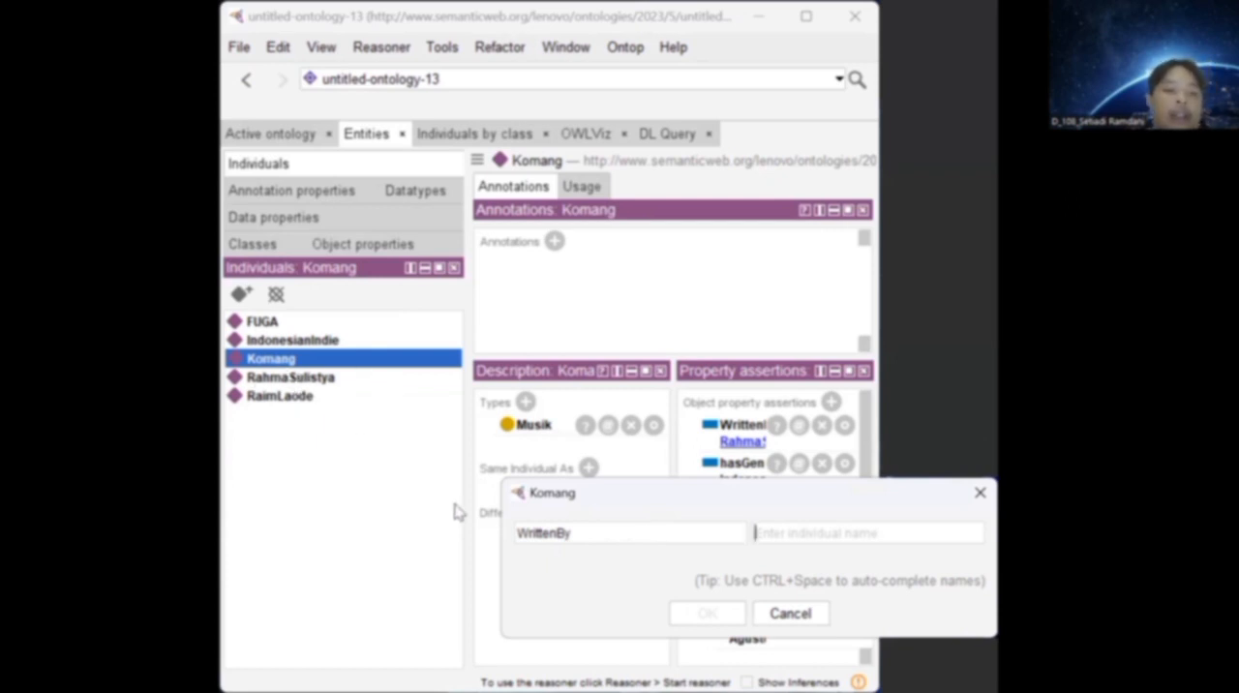
Enter Komang as the target individual of the WrittenBy assertion, clear the entry, and cancel the assertion.
text(R)
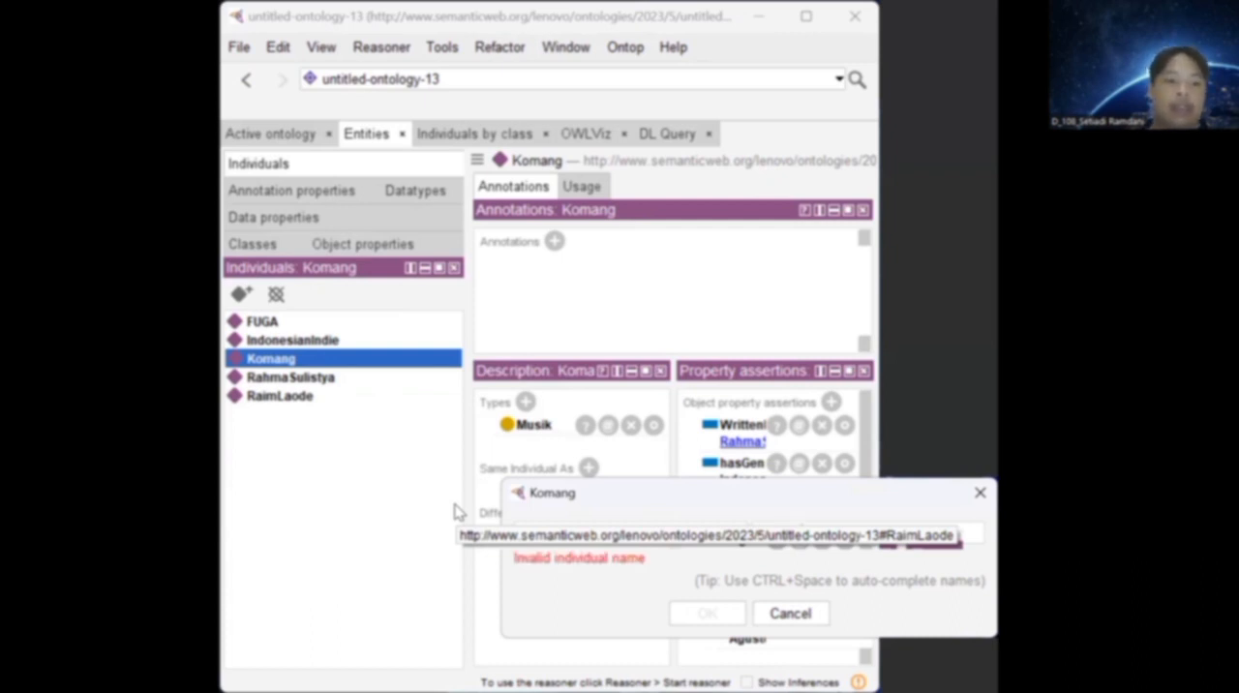
key(BackSpace)
key(BackSpace)
key(BackSpace)
key(BackSpace)
key(BackSpace)
key(BackSpace)
text(Komang)
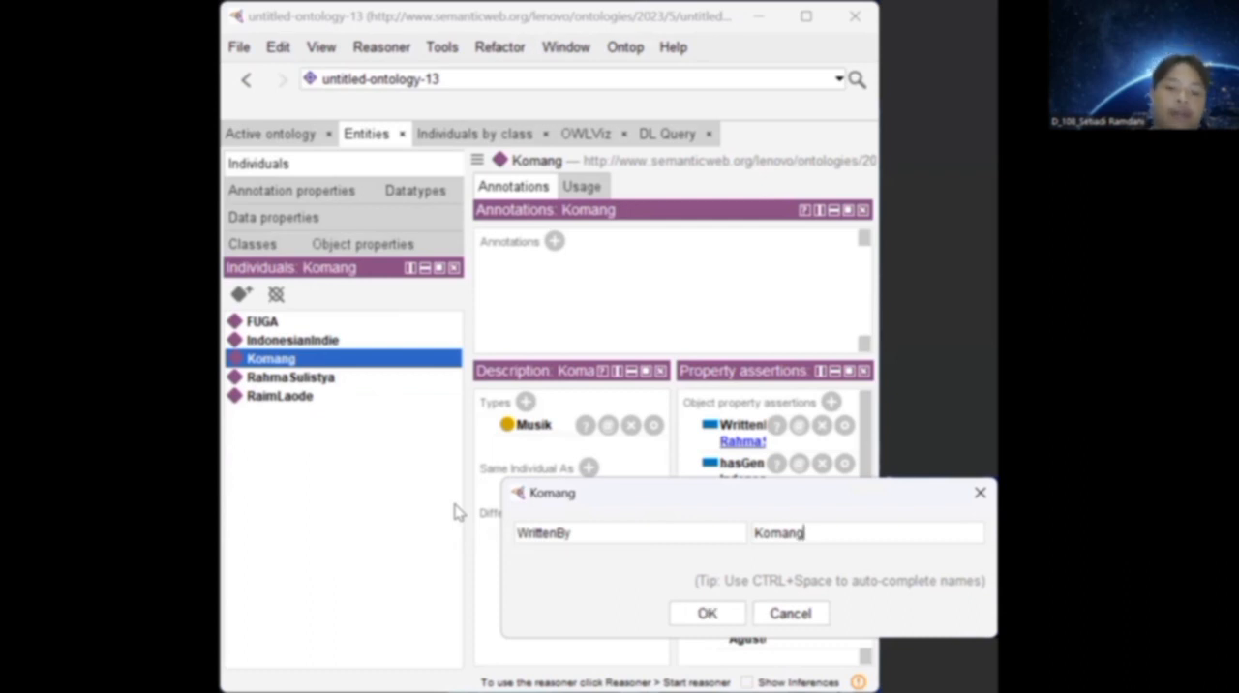
key(BackSpace)
key(BackSpace)
key(BackSpace)
key(BackSpace)
key(BackSpace)
key(BackSpace)
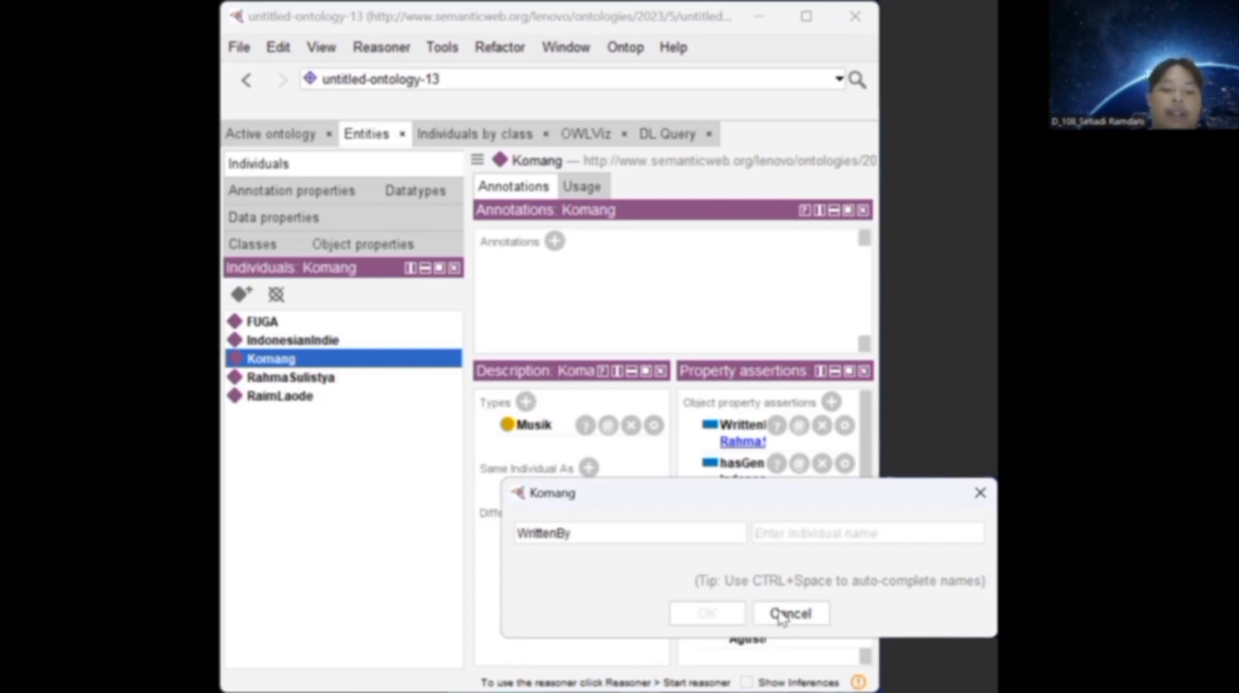
click(849, 613)
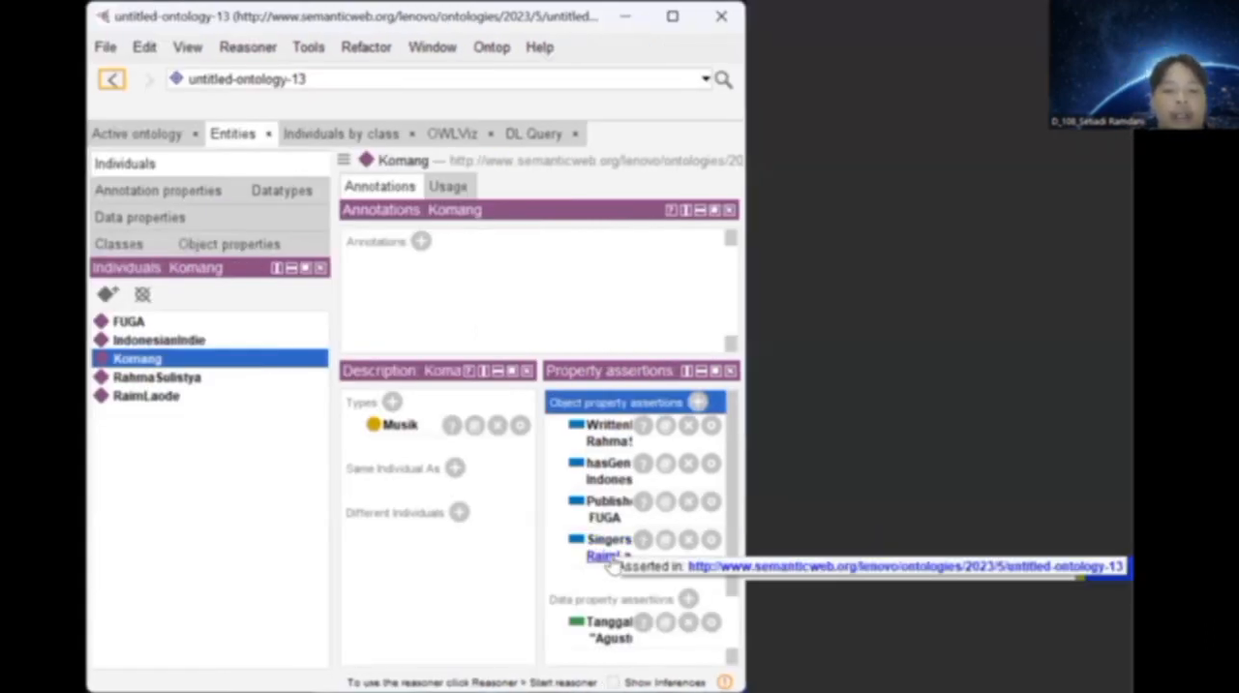
Examine the remaining property assertions of Komang and expand owl:topDataProperty in the data property hierarchy.
scroll(613, 564, down, 3)
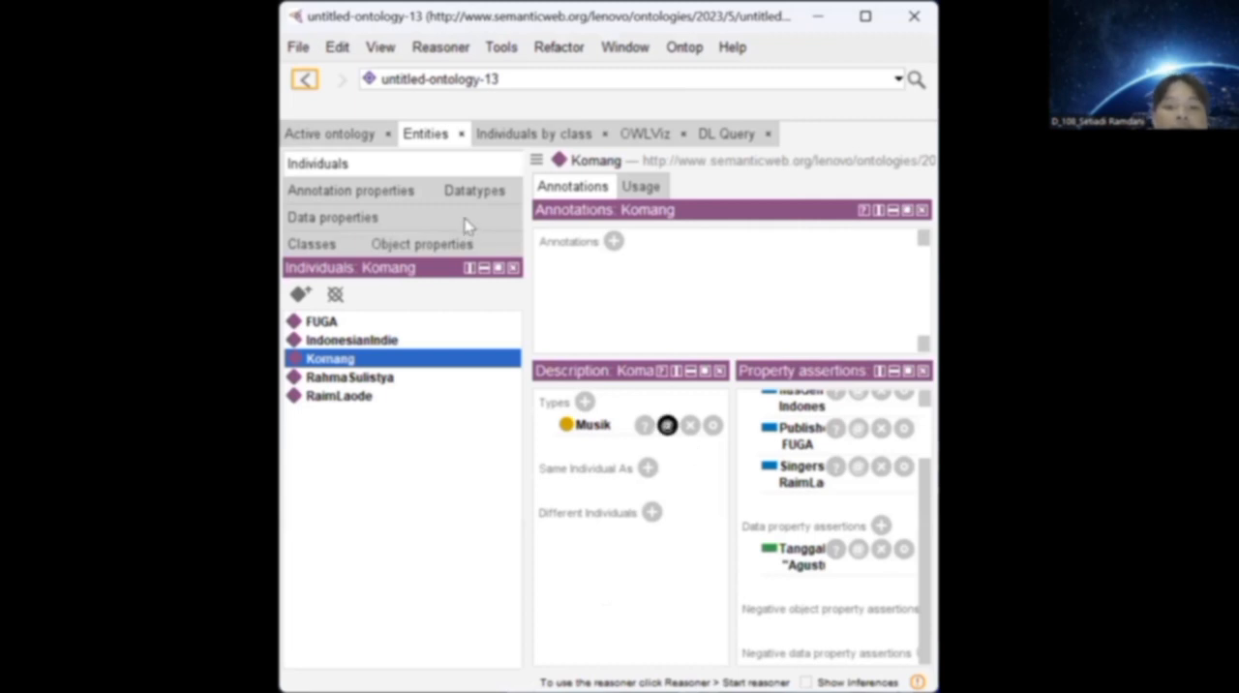
click(395, 223)
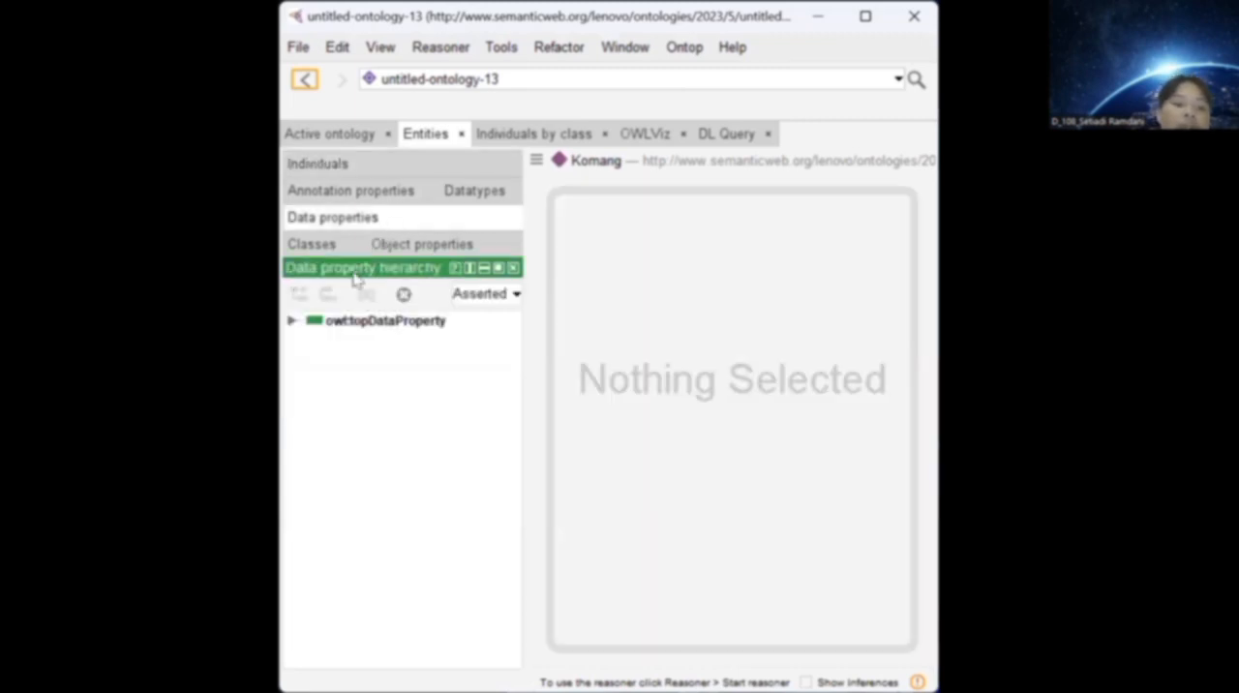
click(294, 322)
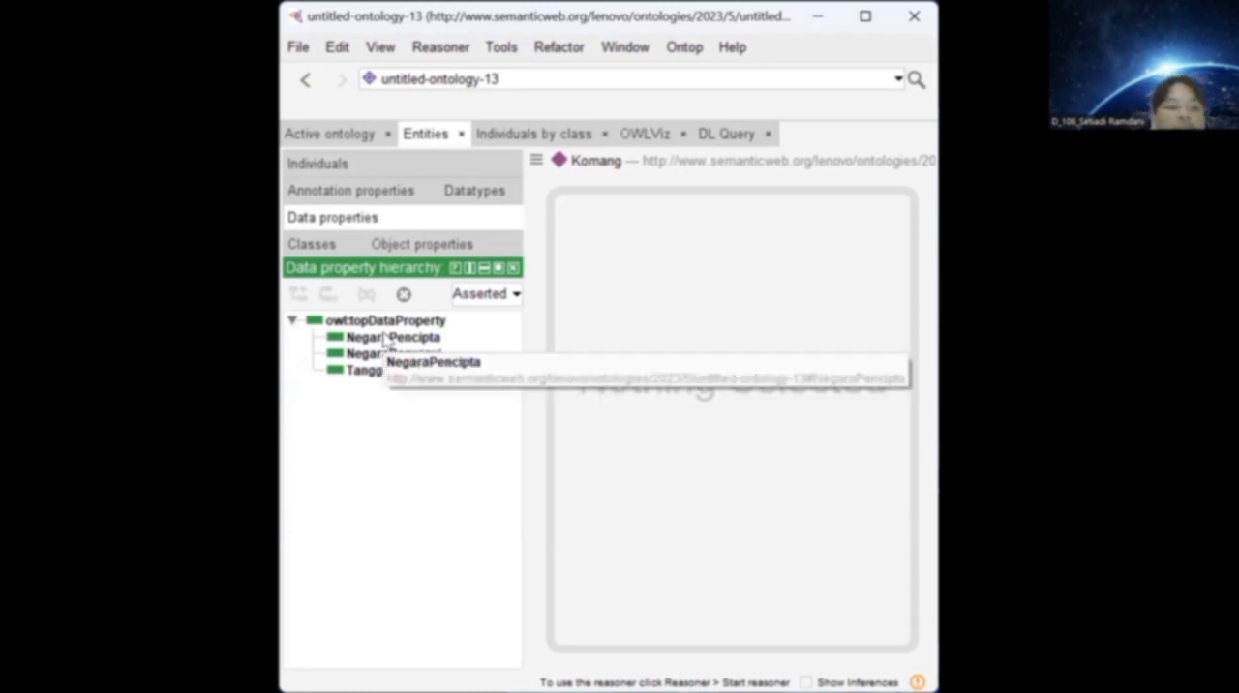
Start a new data property under owl:topDataProperty with the trial name asdansda, clear the name, and cancel the creation.
click(354, 325)
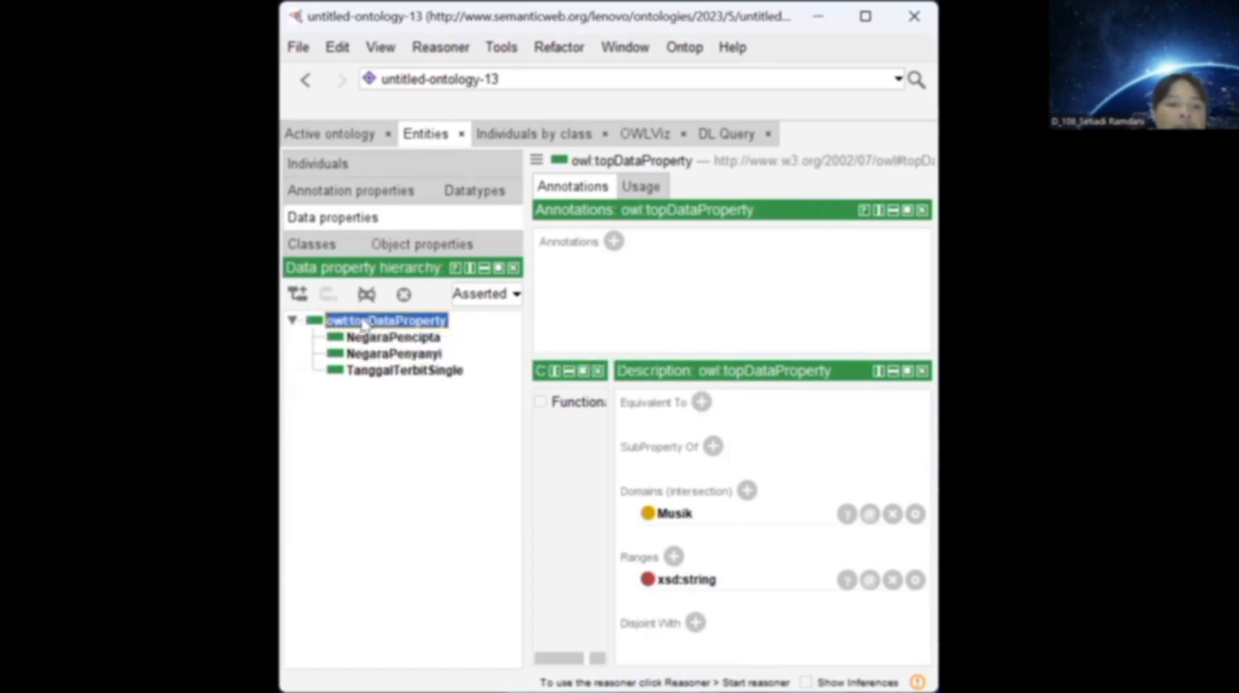
click(297, 295)
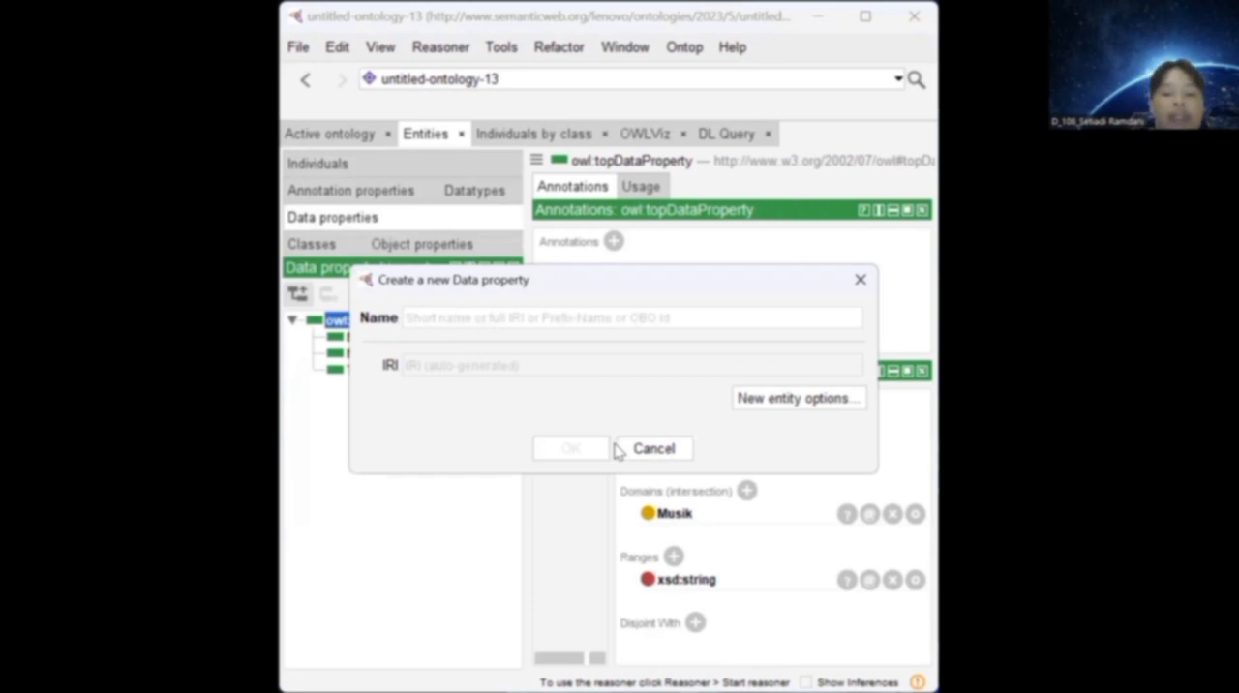
text(asdasdasd)
key(BackSpace)
key(BackSpace)
key(BackSpace)
key(BackSpace)
key(BackSpace)
key(BackSpace)
key(BackSpace)
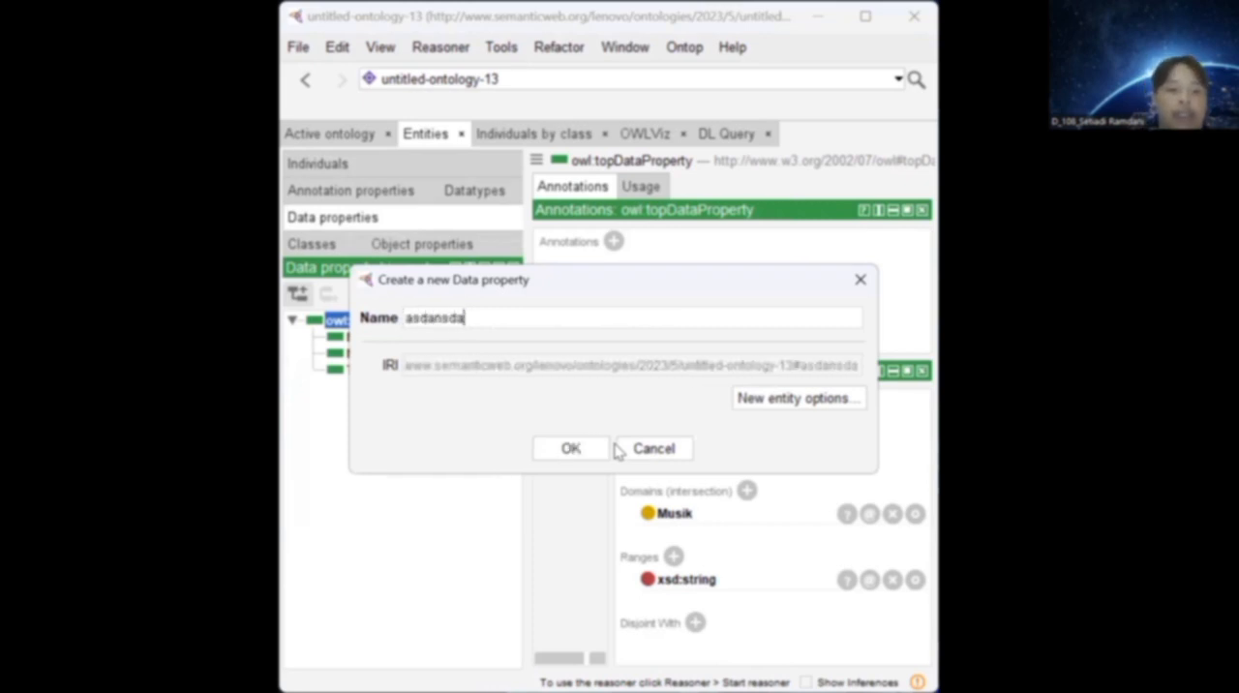
key(BackSpace)
key(BackSpace)
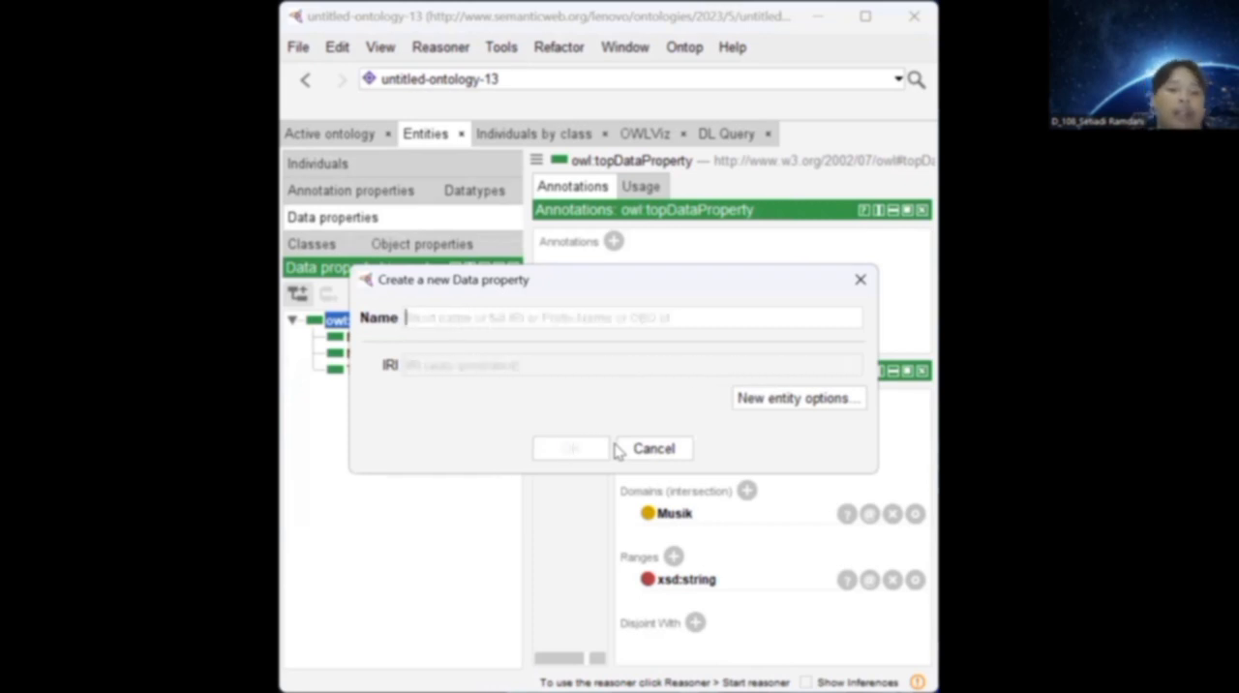
click(860, 284)
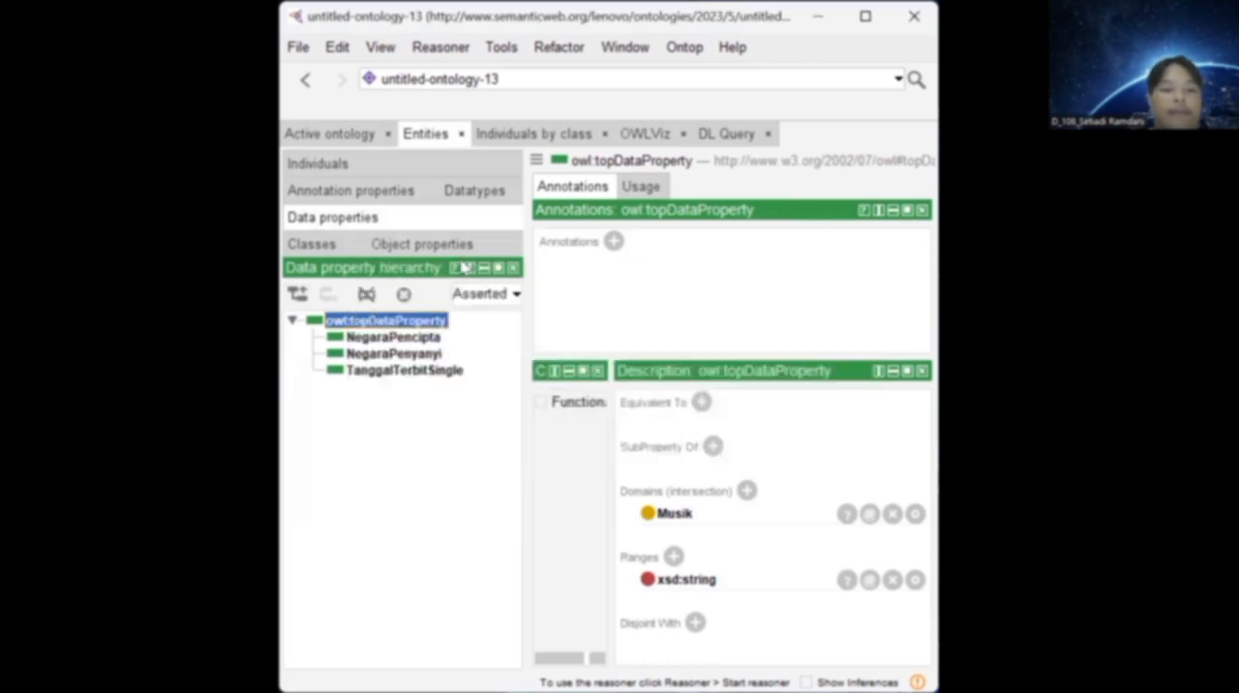
Examine the domains and ranges of the data properties NegaraPencipta, NegaraPenyanyi and TanggalTerbitSingle.
click(415, 339)
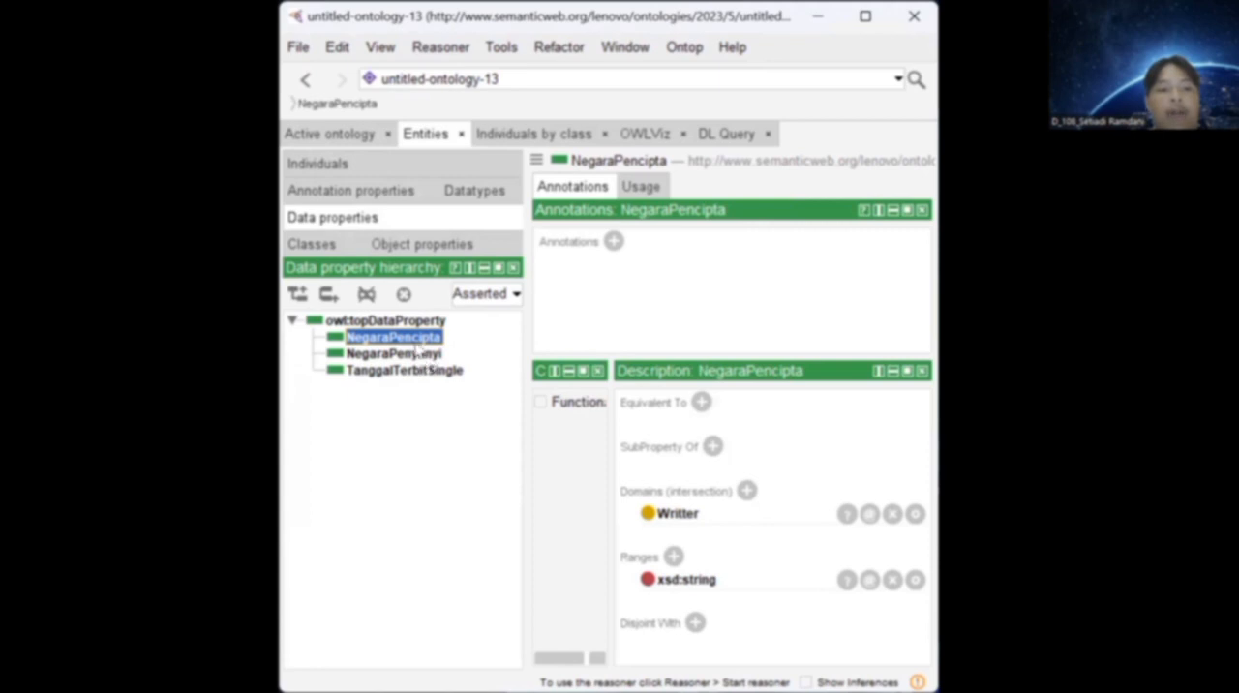
click(359, 359)
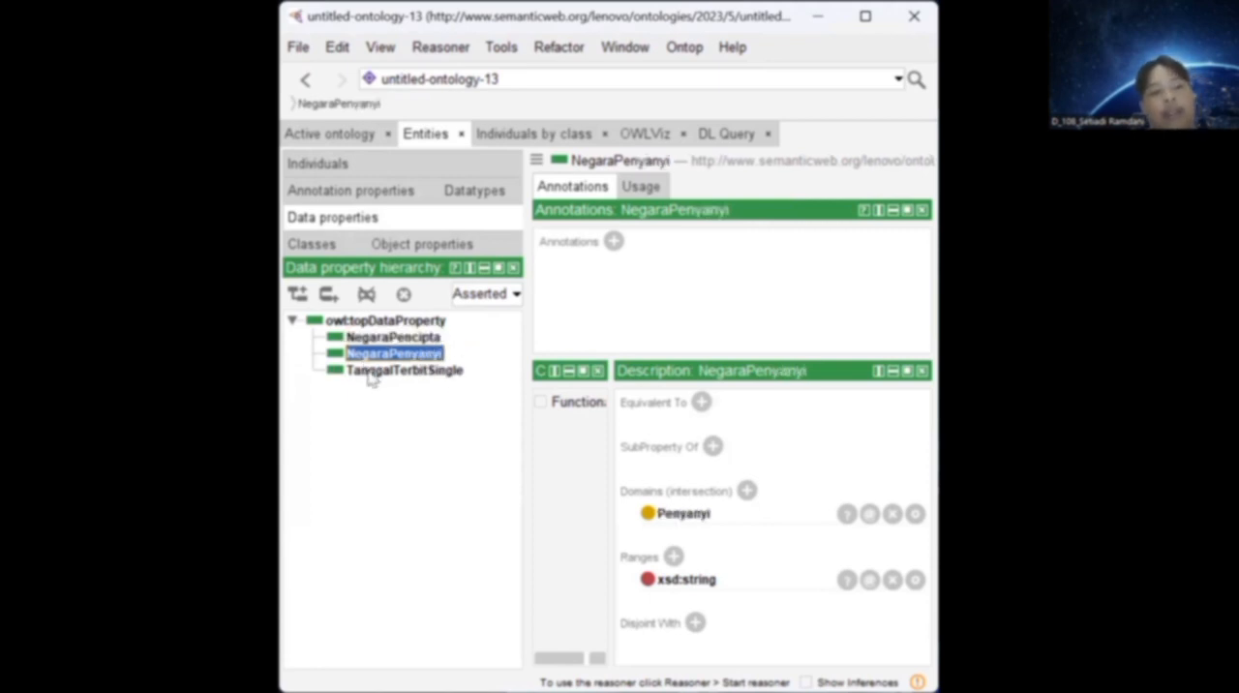
click(371, 378)
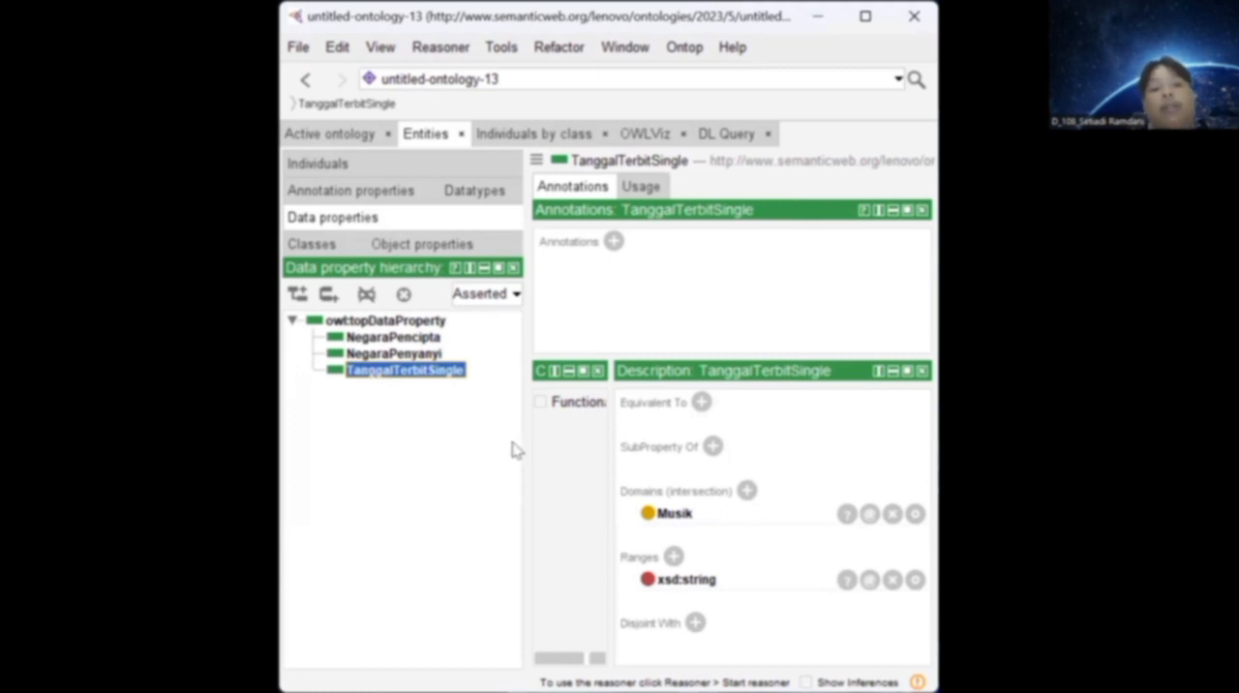
View the built-in datatypes offered as an additional range for NegaraPencipta and dismiss the selection.
click(417, 346)
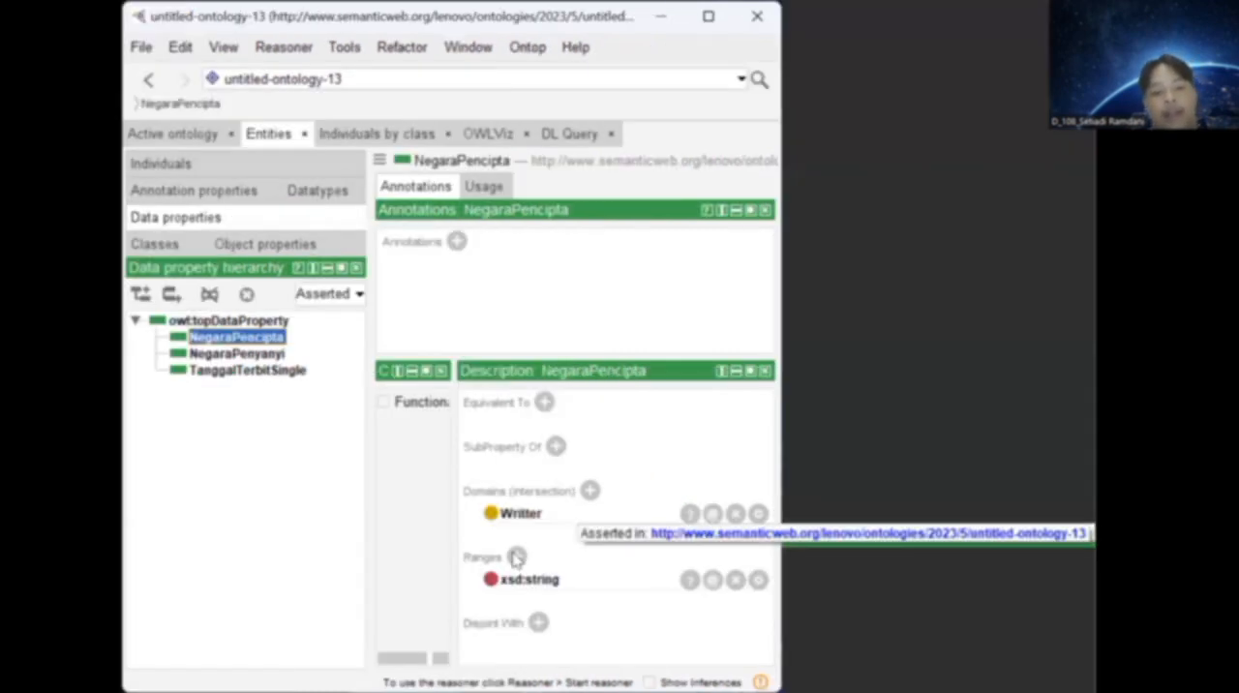
click(674, 557)
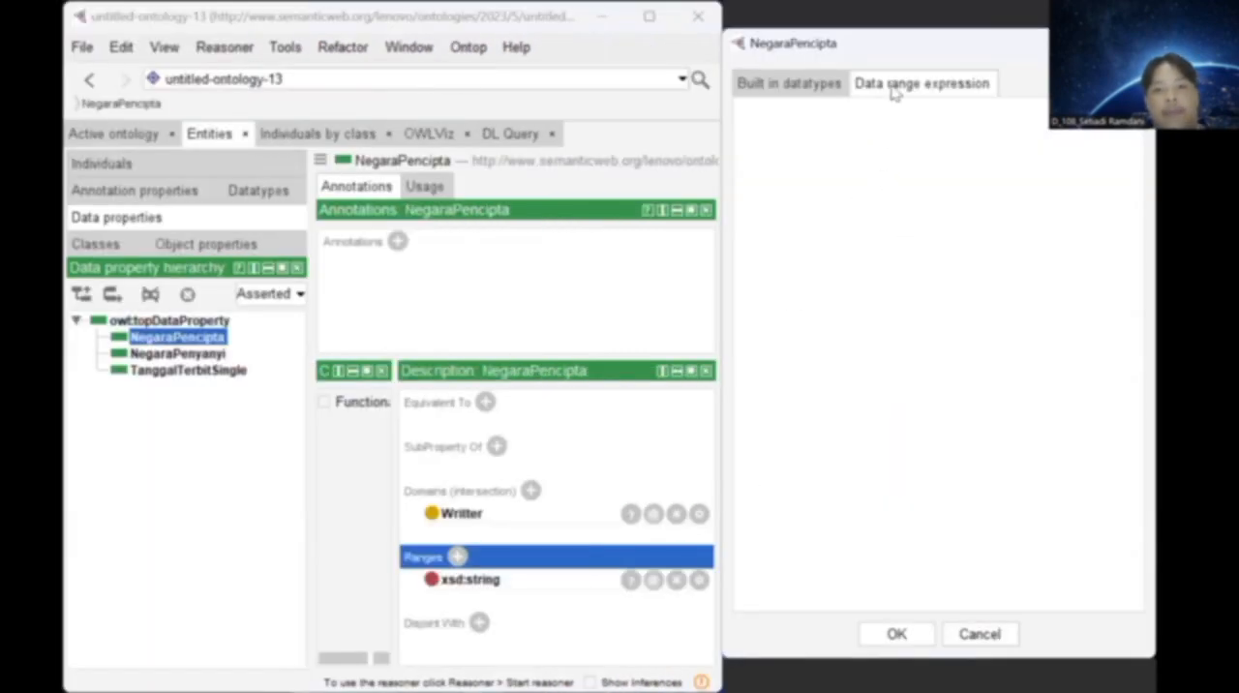
click(813, 83)
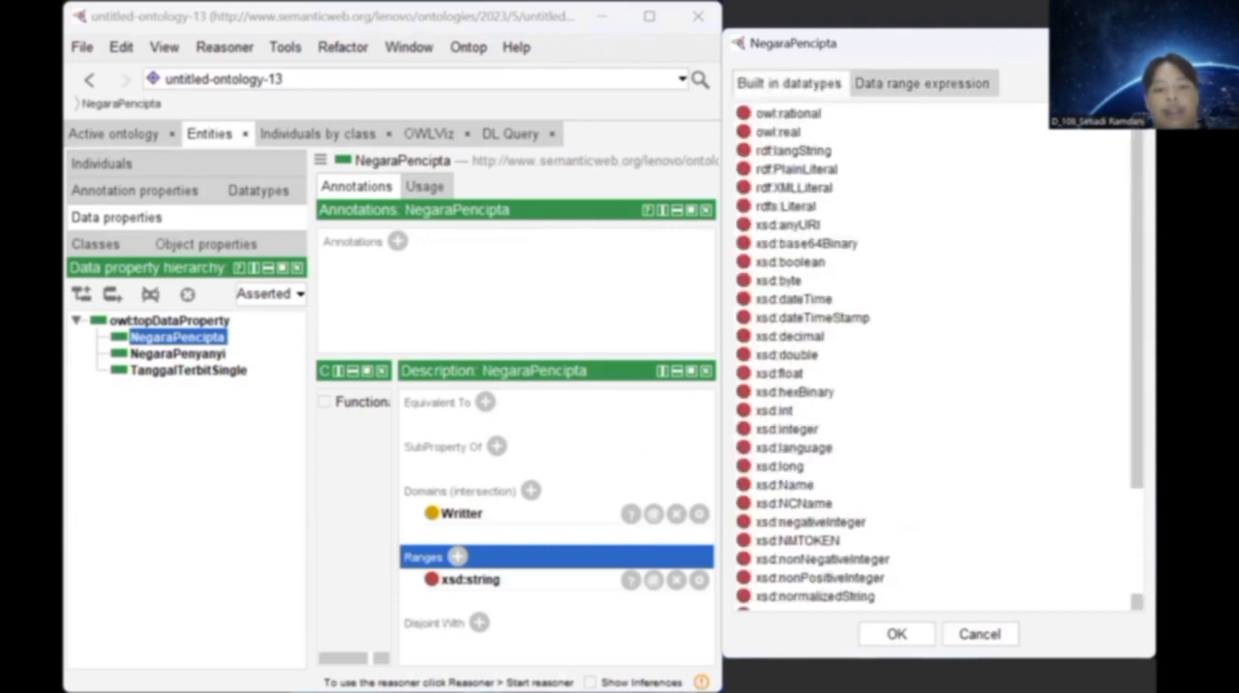
click(1132, 43)
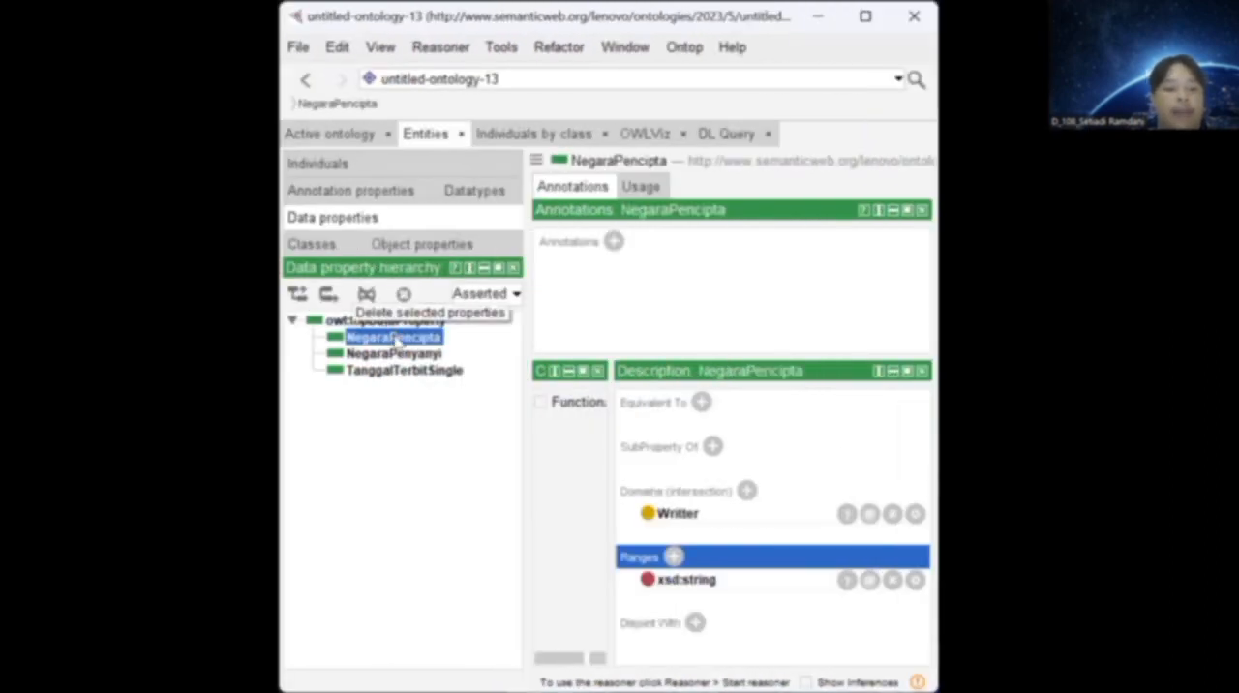
View the expanded class hierarchy offered for an additional domain of NegaraPenyanyi and dismiss the selection.
click(260, 354)
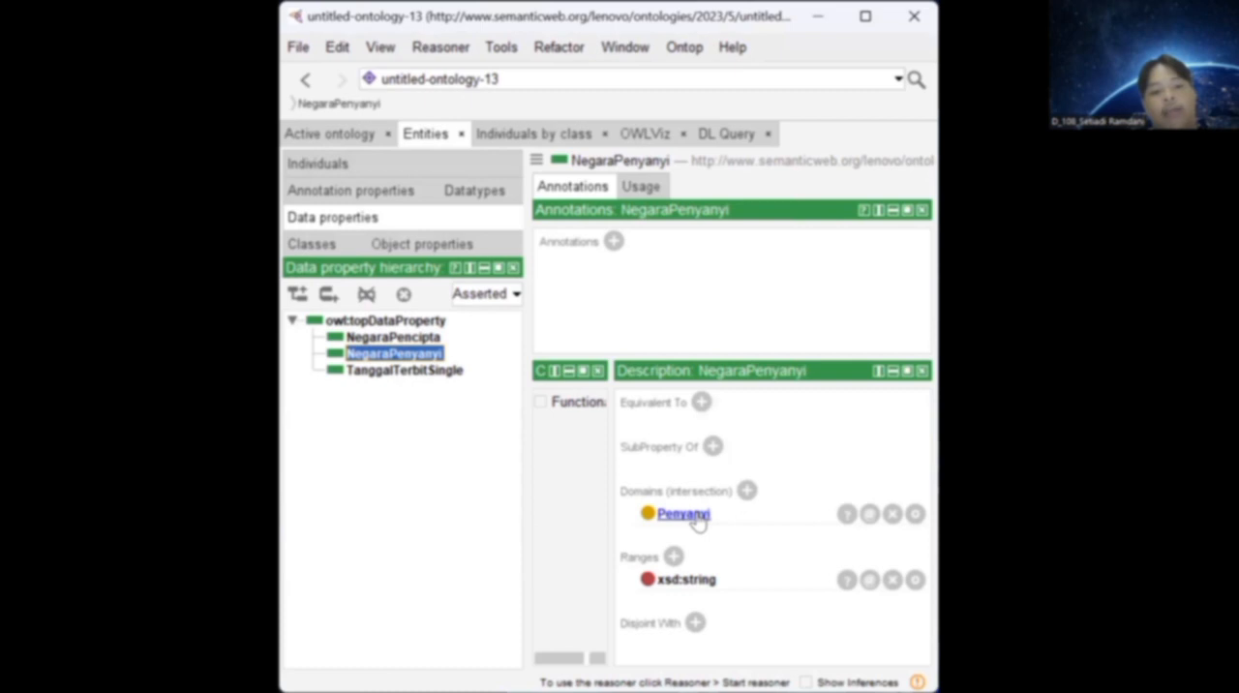
click(747, 492)
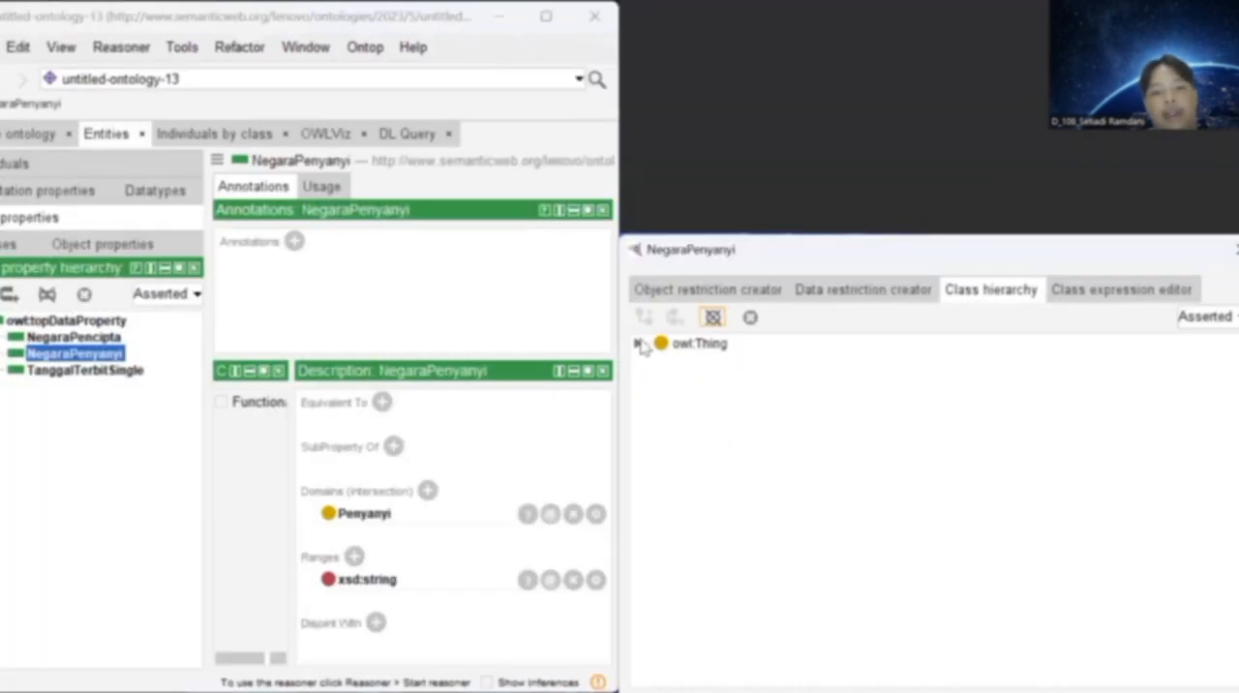
click(638, 343)
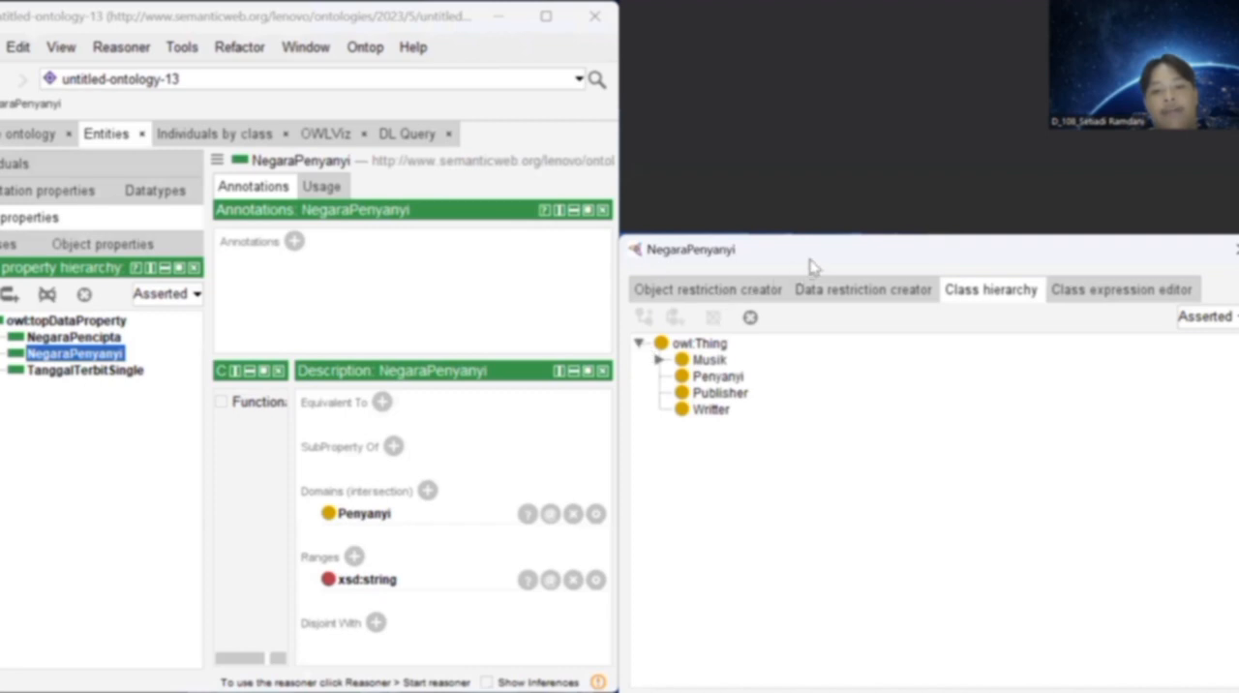
drag(714, 141, 693, 192)
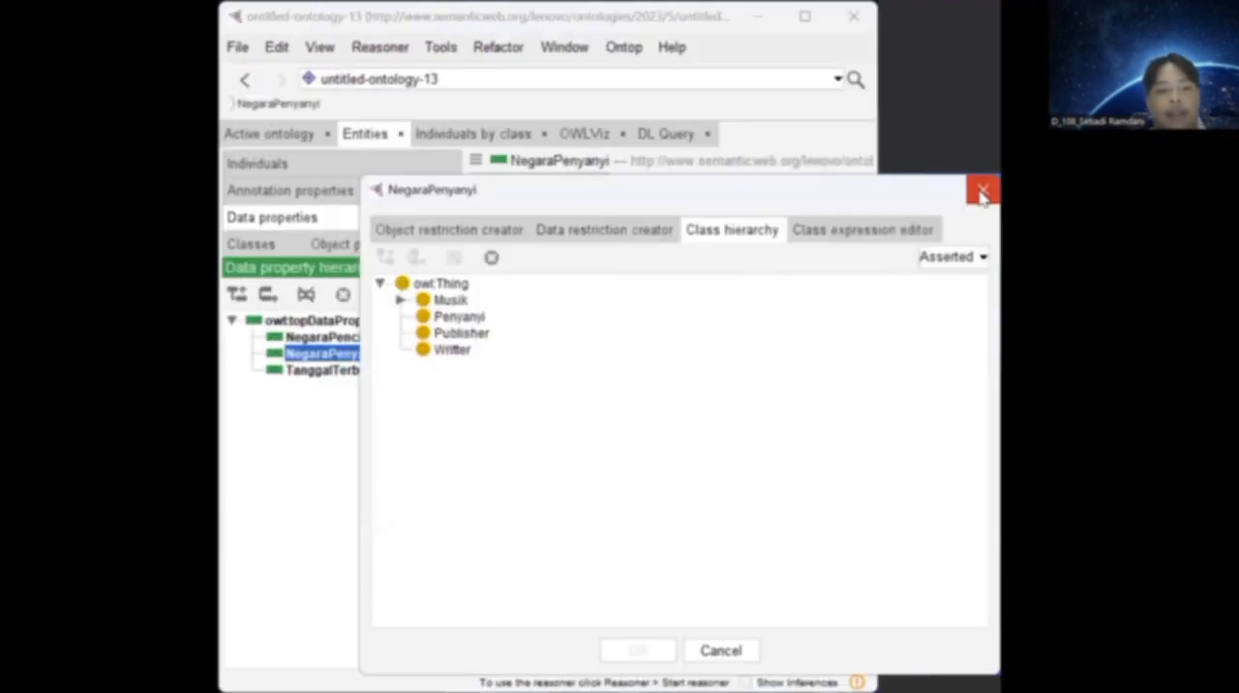
click(982, 191)
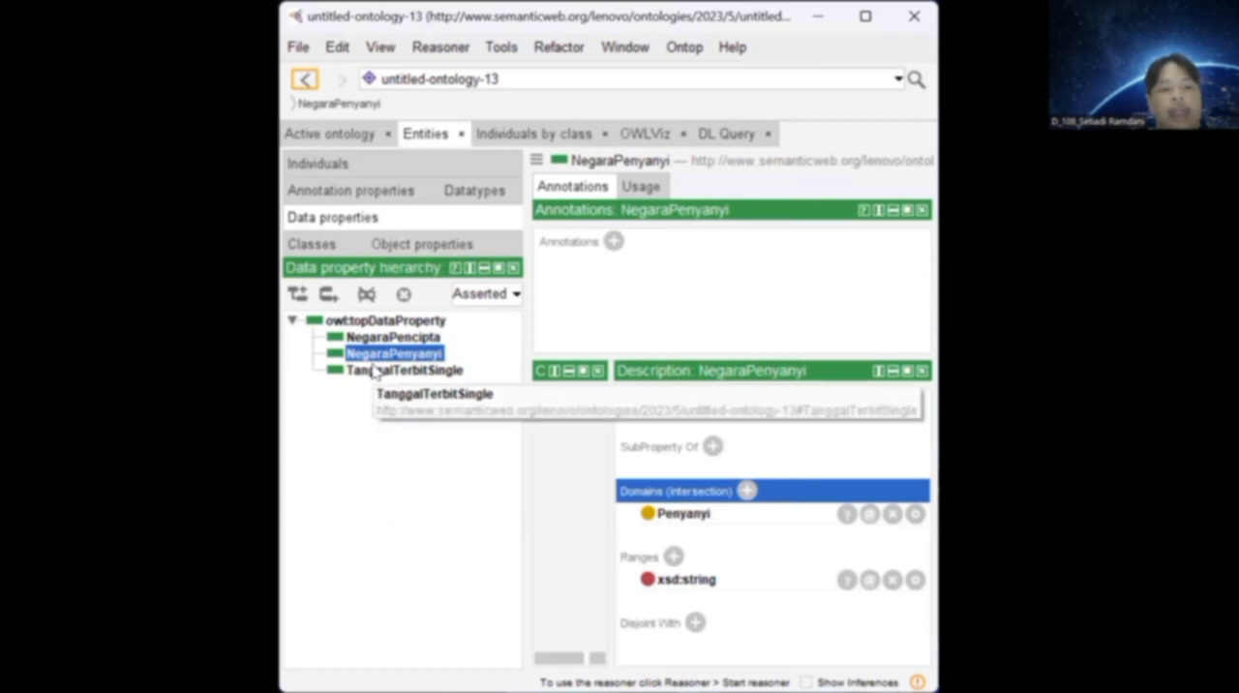
Examine the domain and range of TanggalTerbitSingle, view the built-in datatypes offered as an additional range, and dismiss the selection.
click(374, 373)
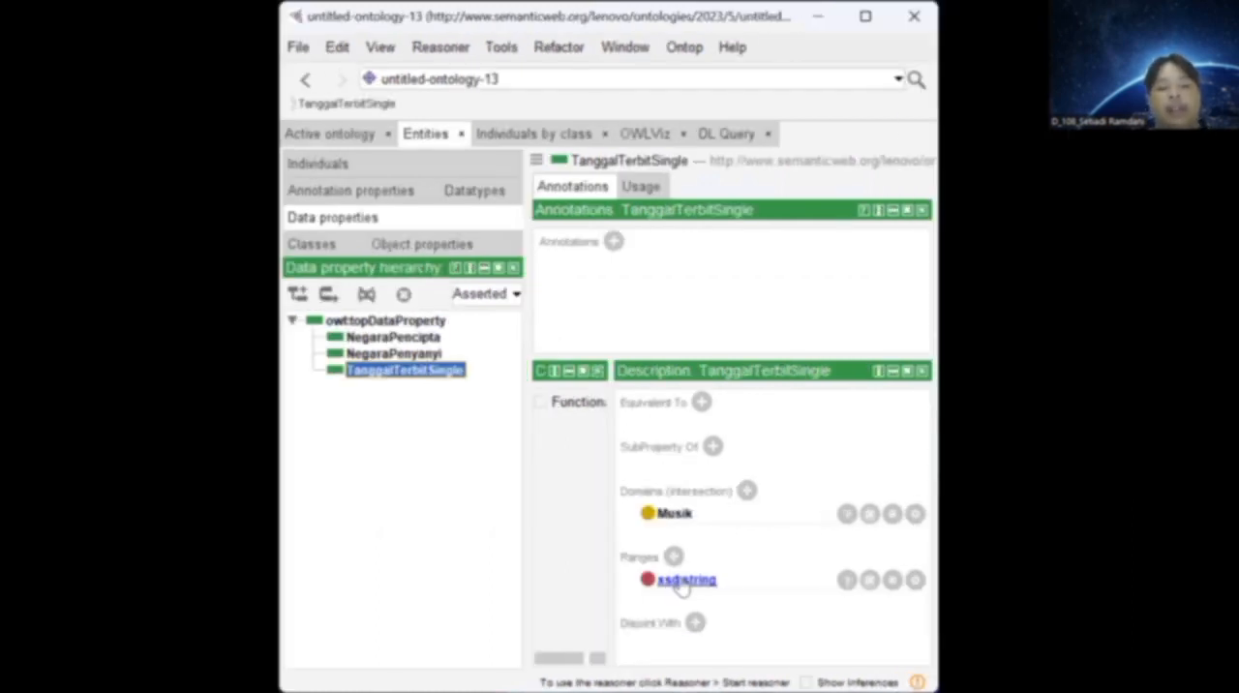
click(672, 557)
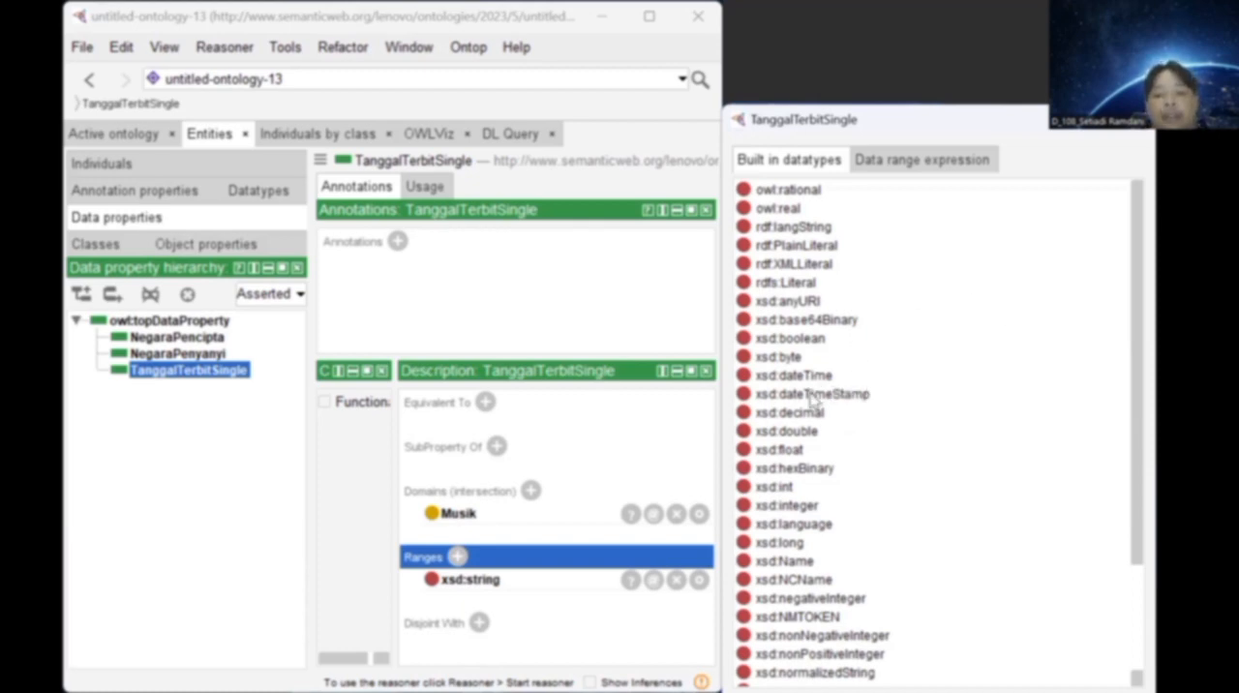
scroll(813, 399, down, 3)
scroll(813, 399, up, 3)
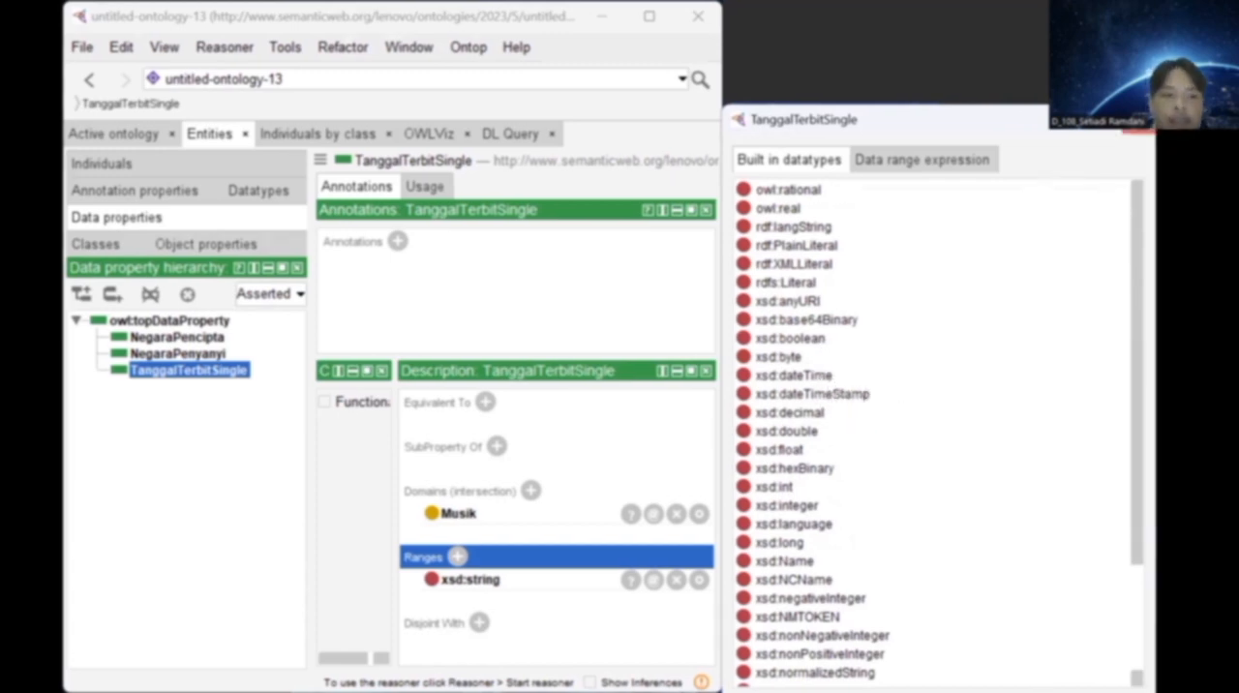
click(1138, 120)
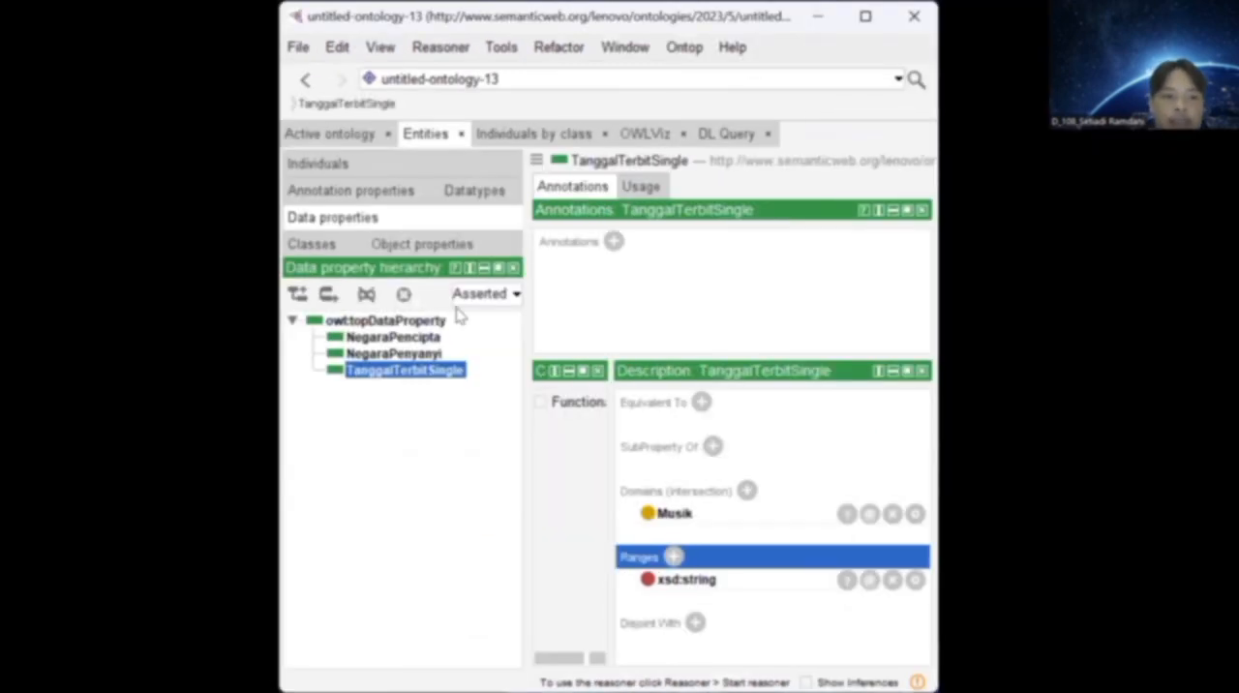
Examine the types and property assertions of the individuals FUGA and IndonesianIndie.
click(341, 170)
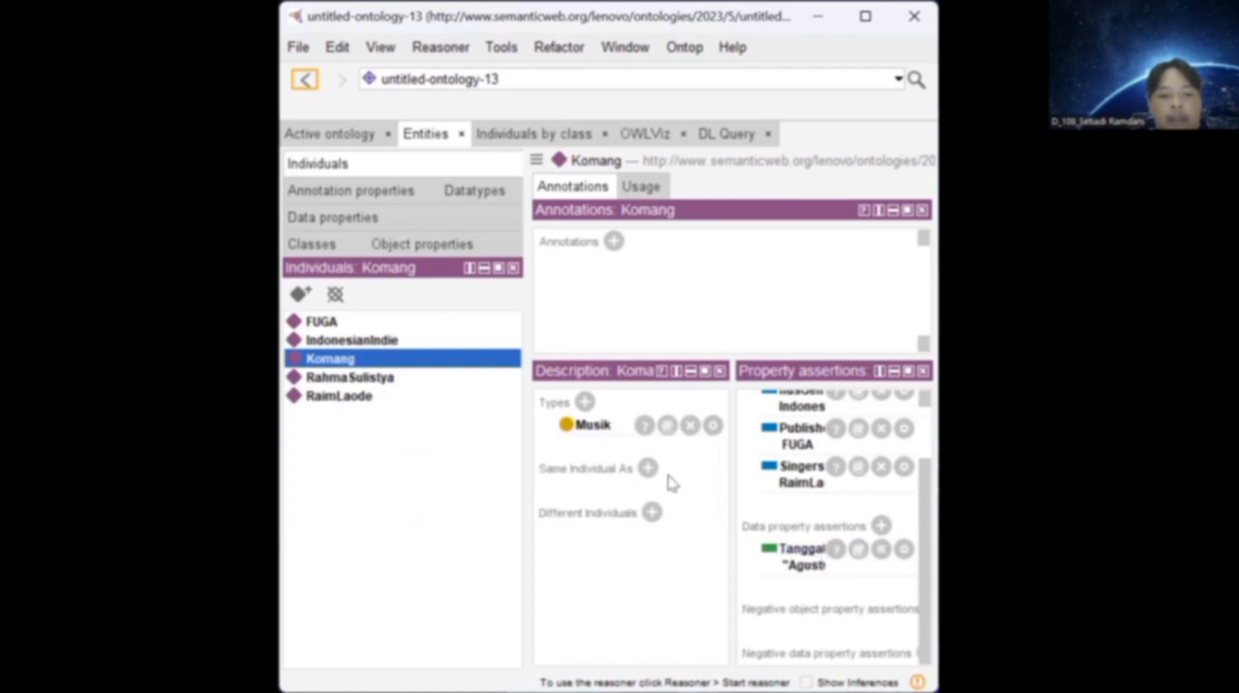
click(381, 325)
click(377, 346)
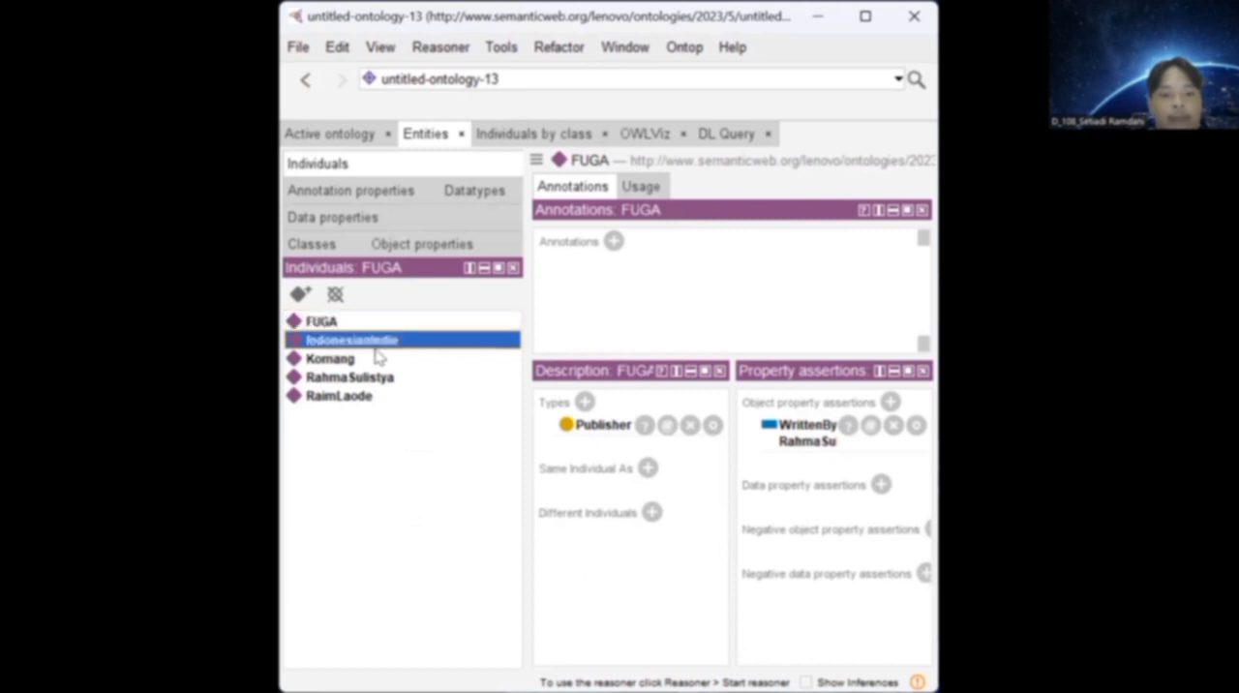
View the classes offered as an additional type for the songwriter individual and dismiss the selection.
click(371, 381)
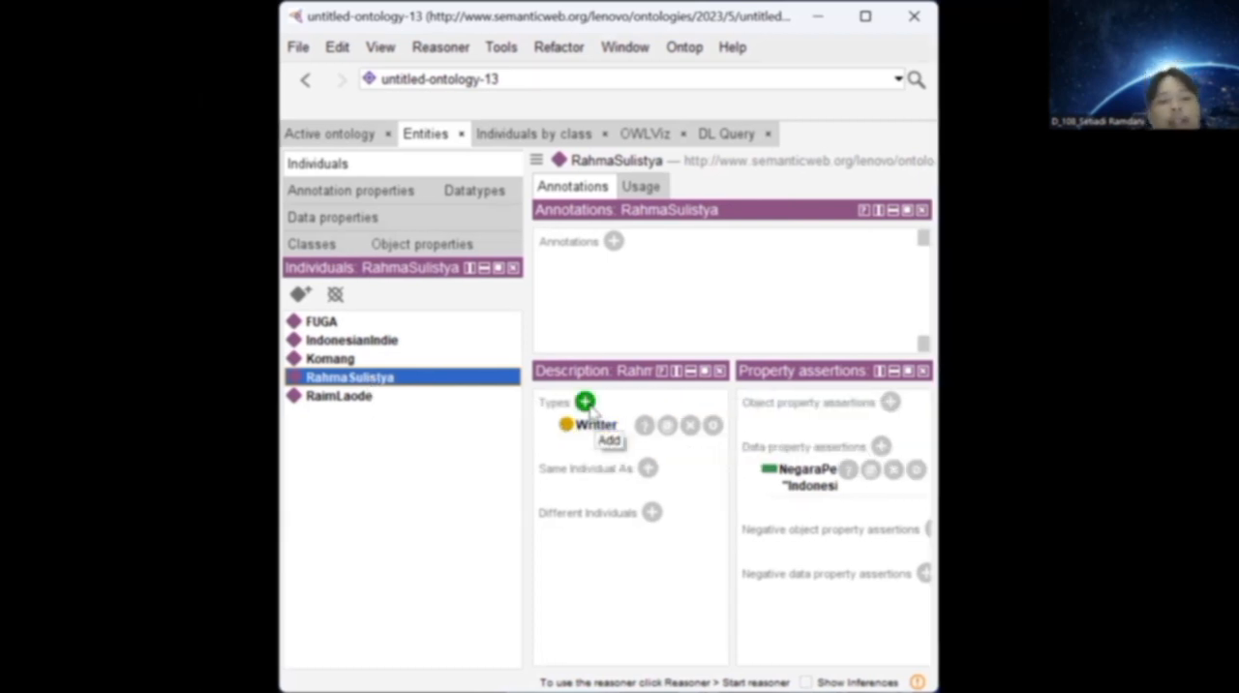
click(511, 404)
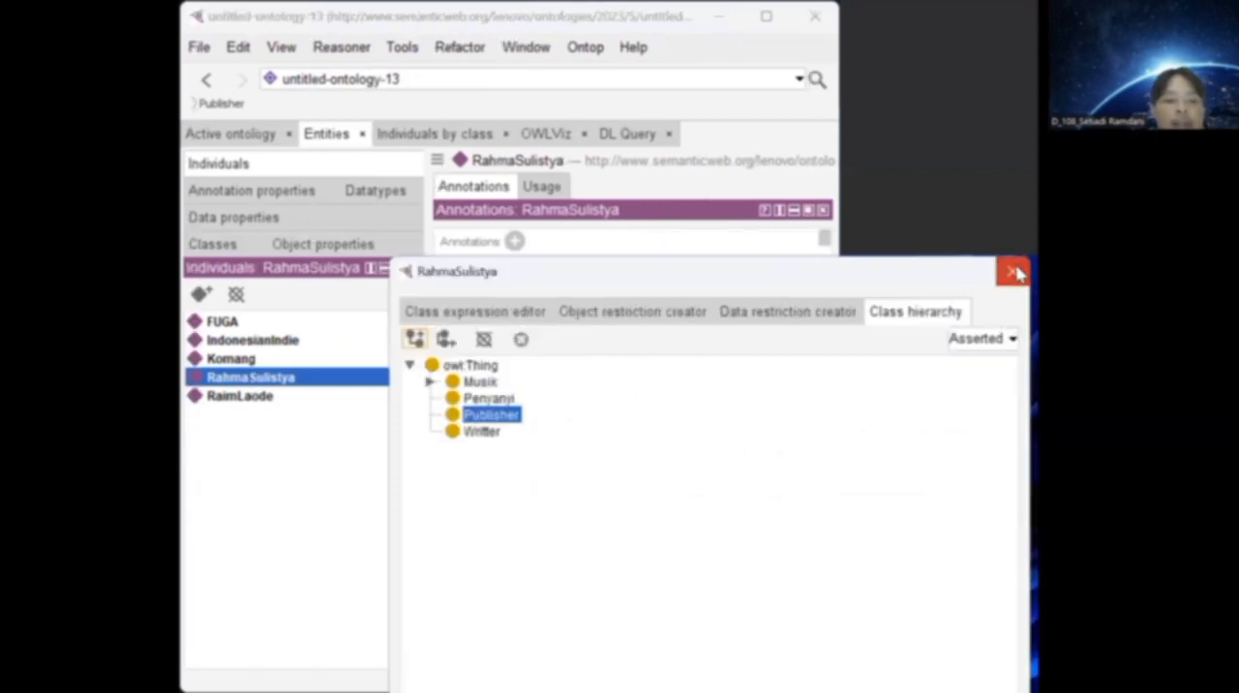
click(1015, 273)
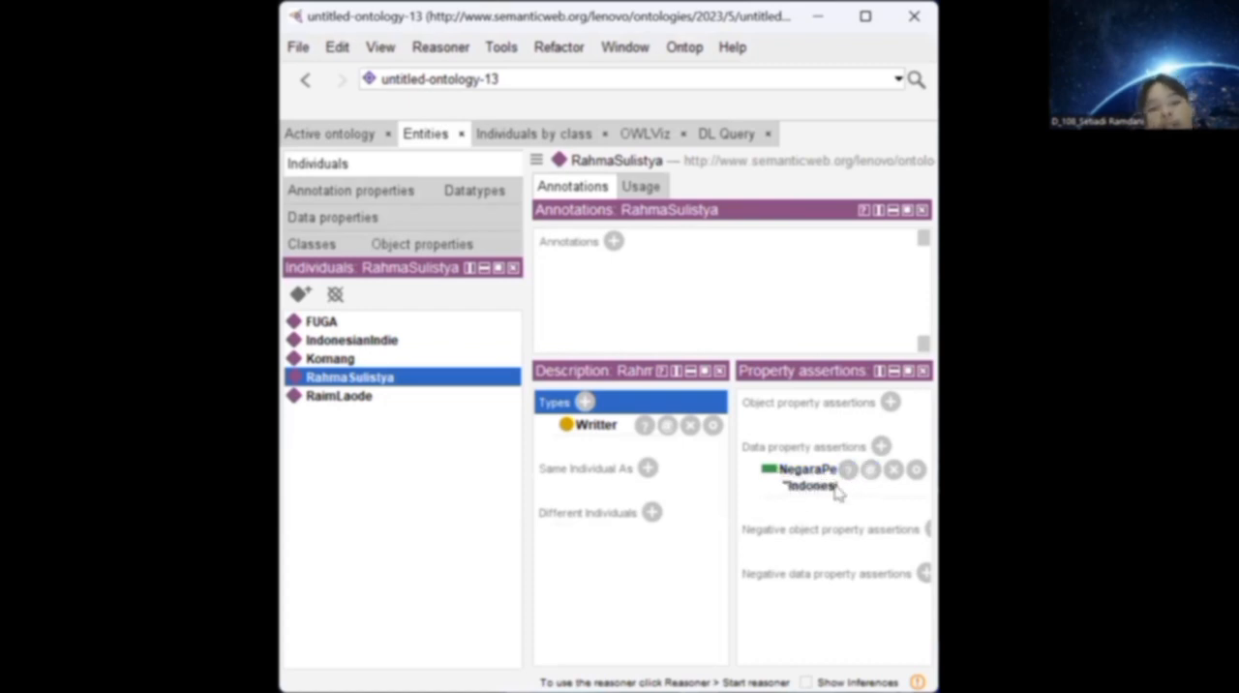
View the data properties and datatypes offered for a new data property assertion on the songwriter individual, and dismiss the form.
click(880, 446)
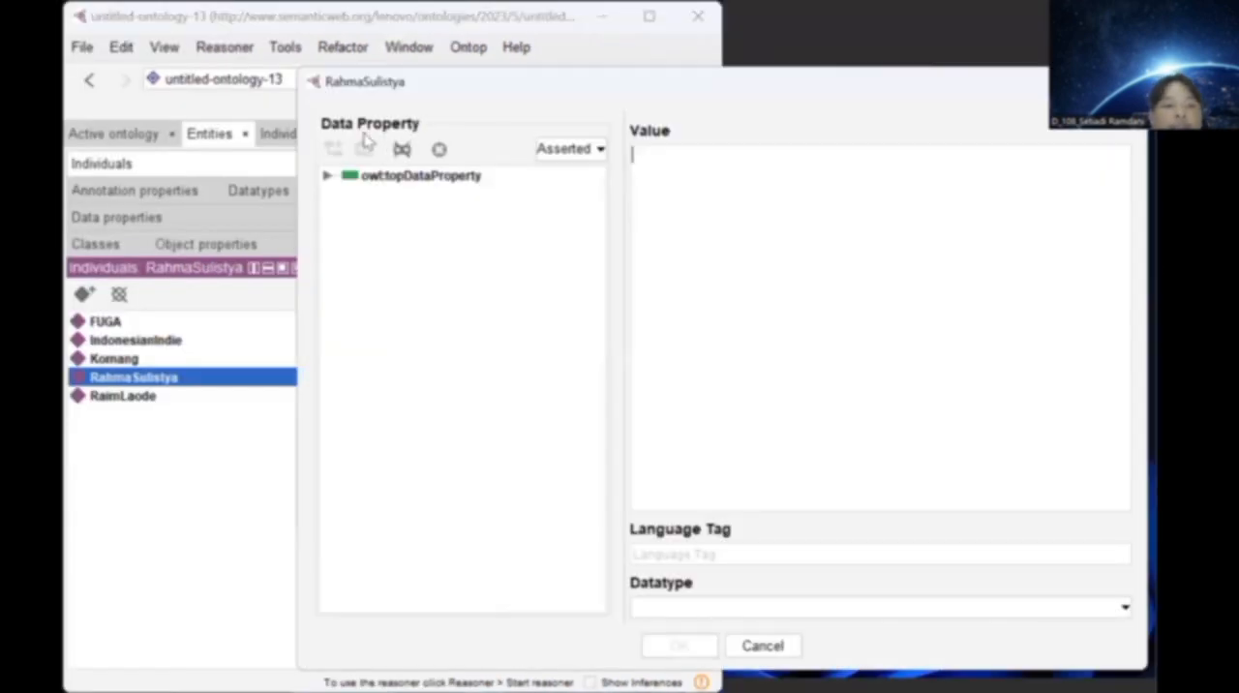
click(327, 176)
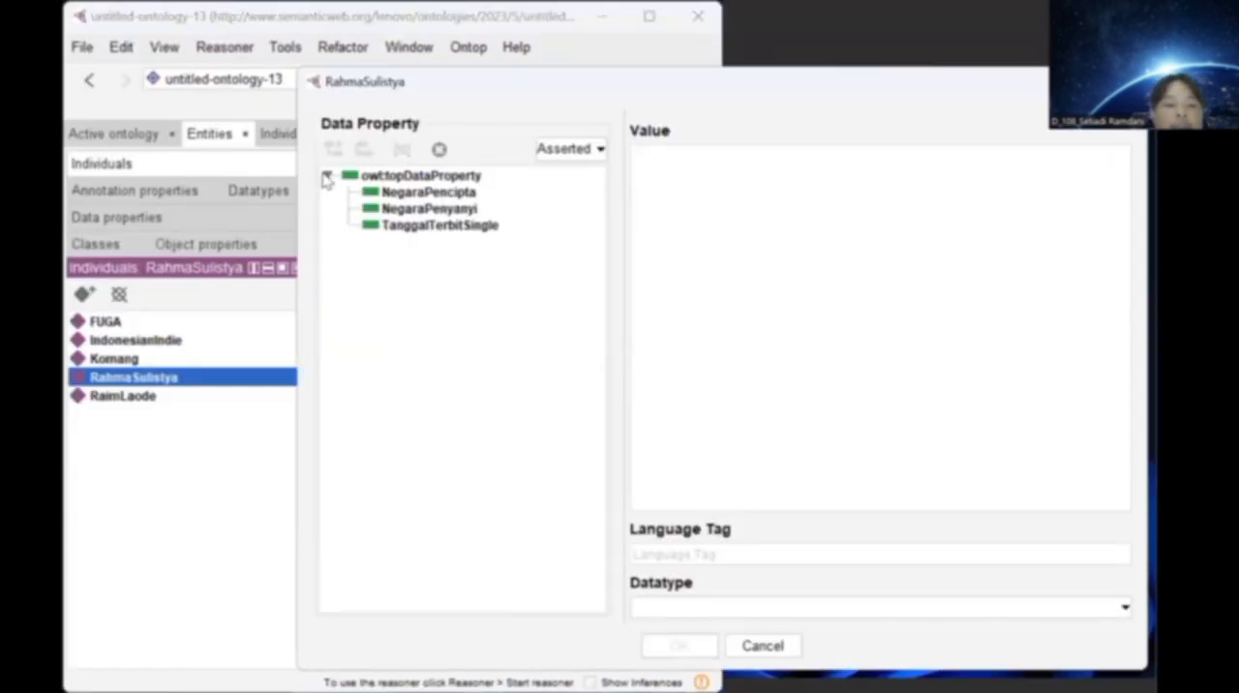
click(414, 197)
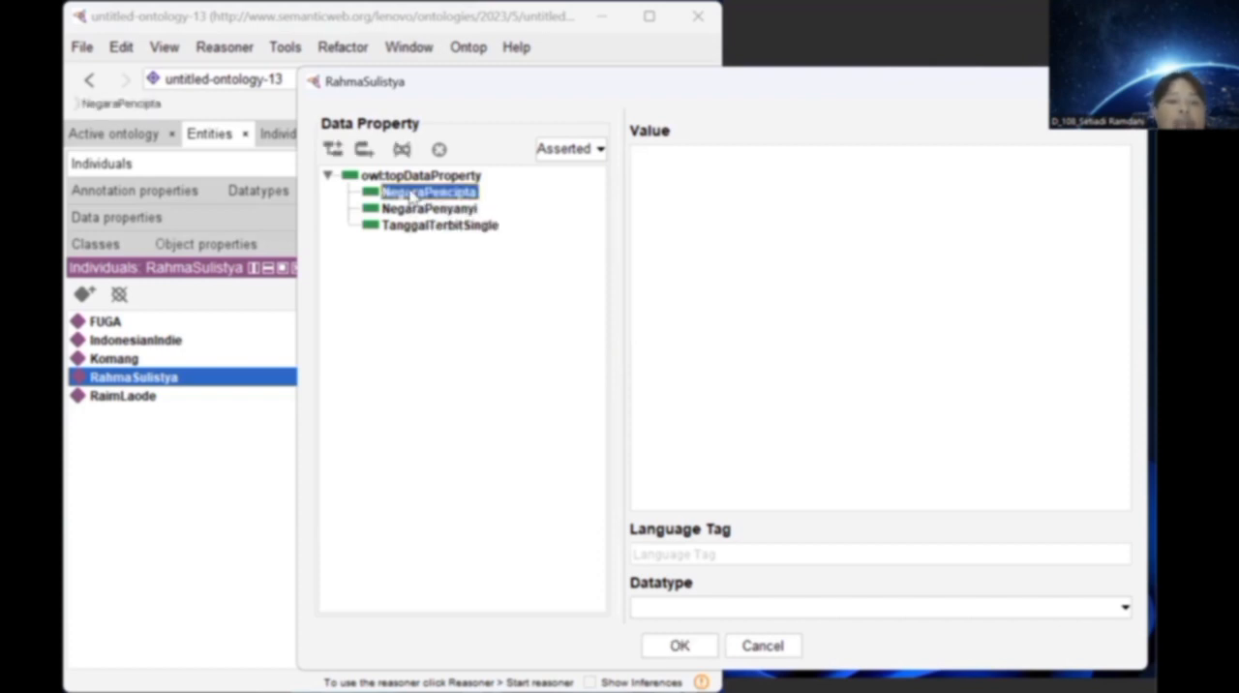
click(414, 209)
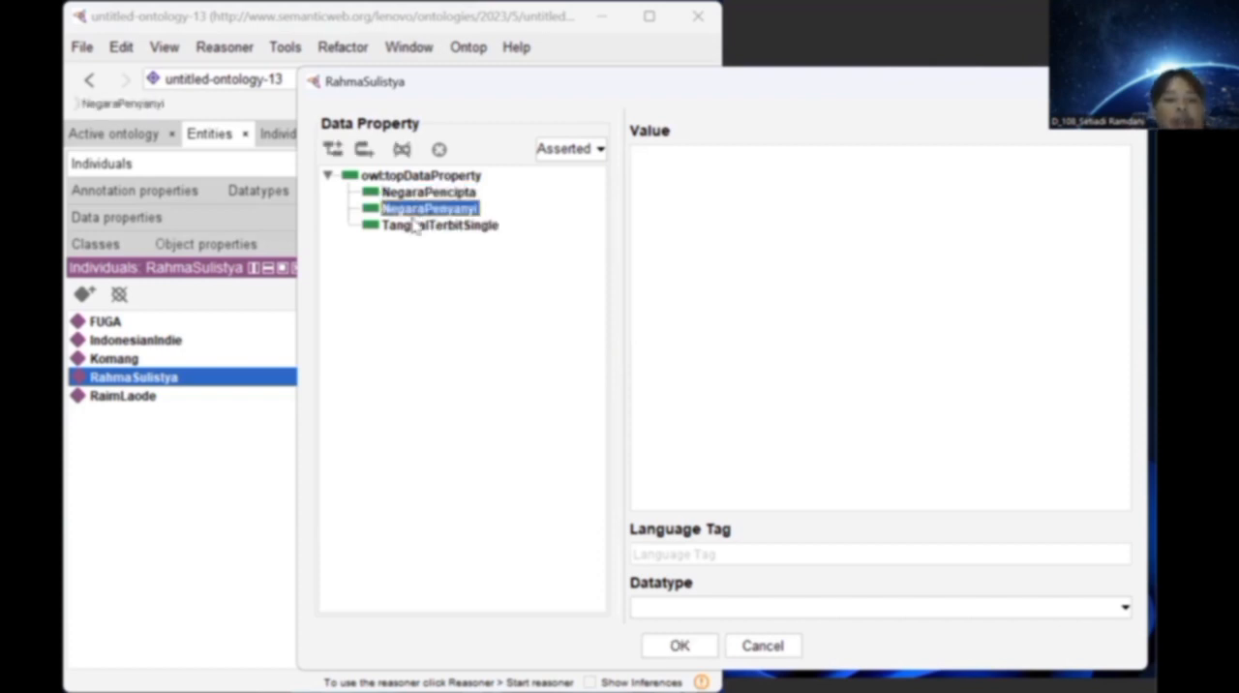
click(412, 229)
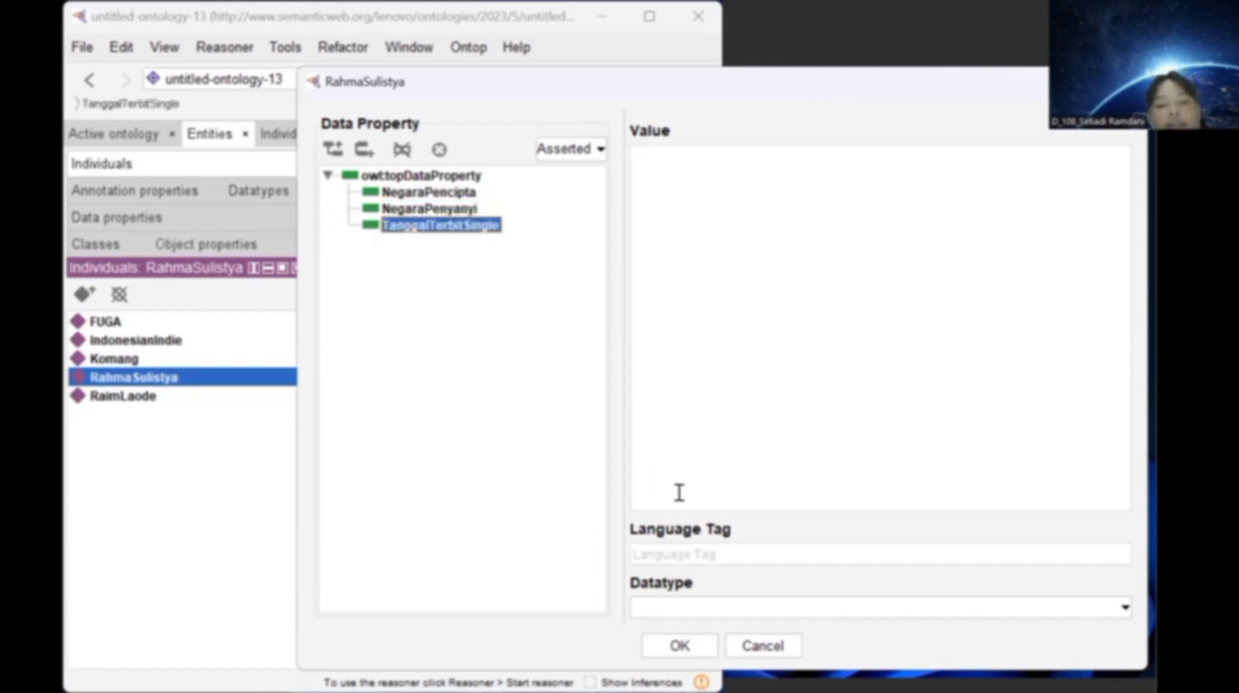
click(766, 606)
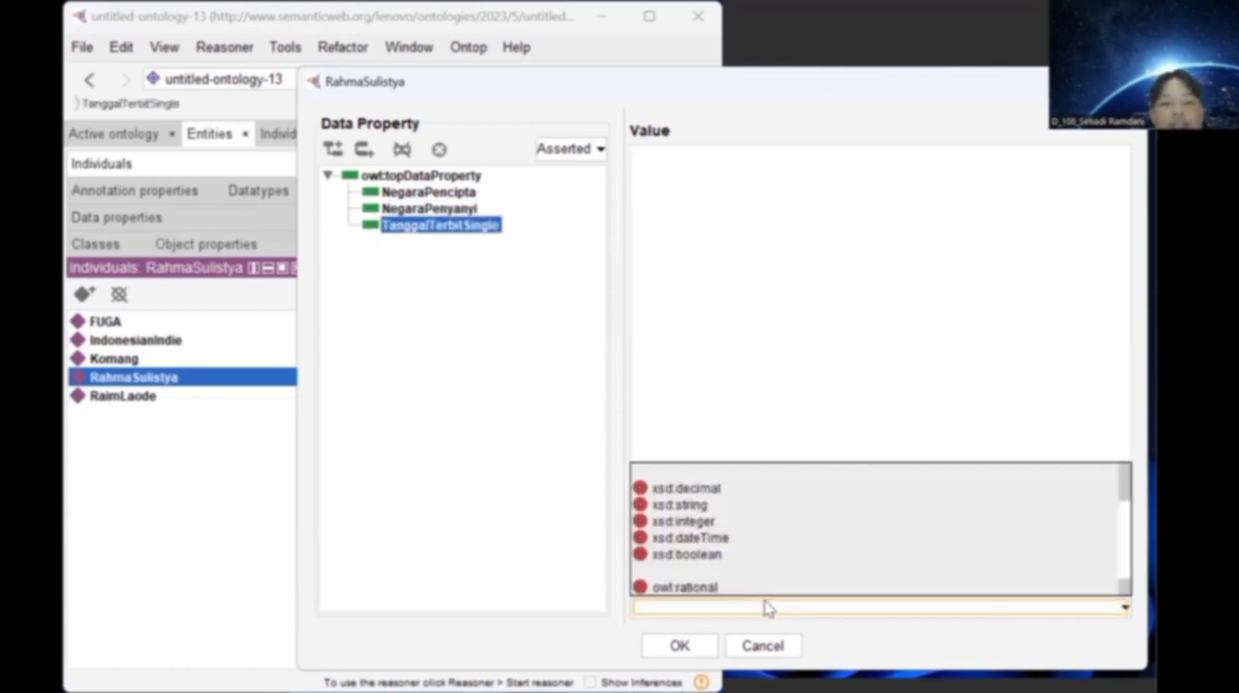
click(766, 606)
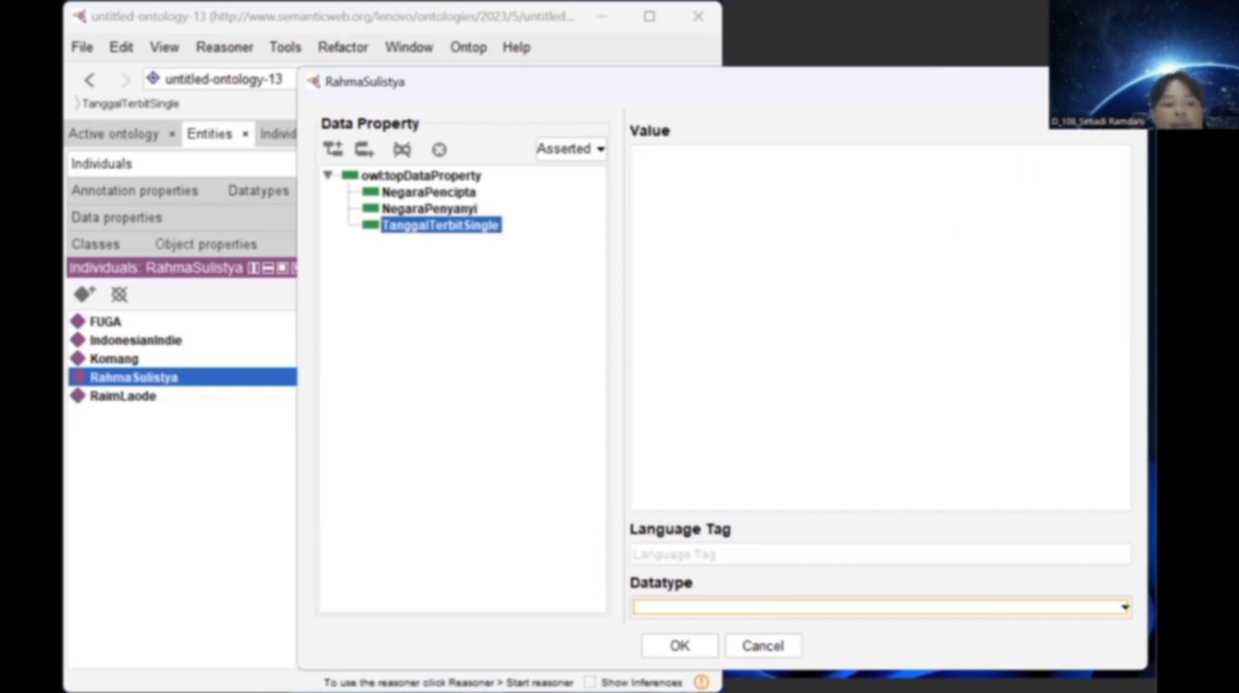
click(1122, 82)
View the class hierarchy offered for an additional type of the individual RaimLaode, select Penyanyi, and cancel the selection.
click(368, 404)
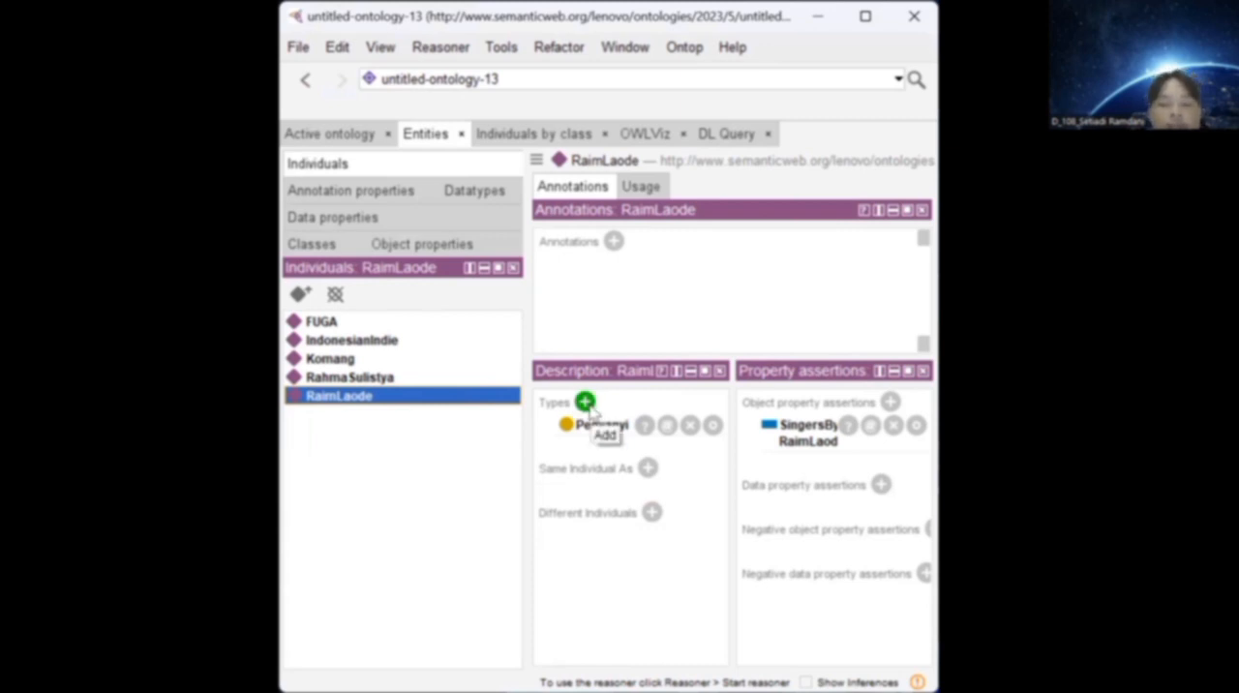
click(589, 408)
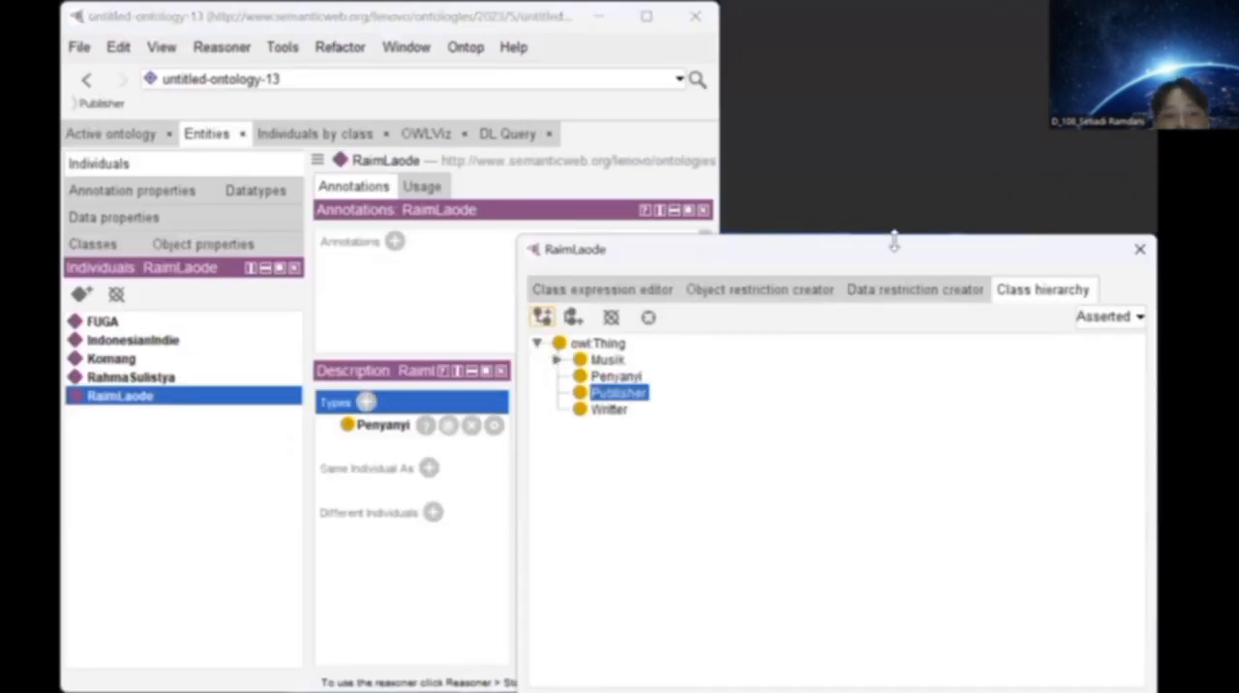
drag(657, 257, 347, 166)
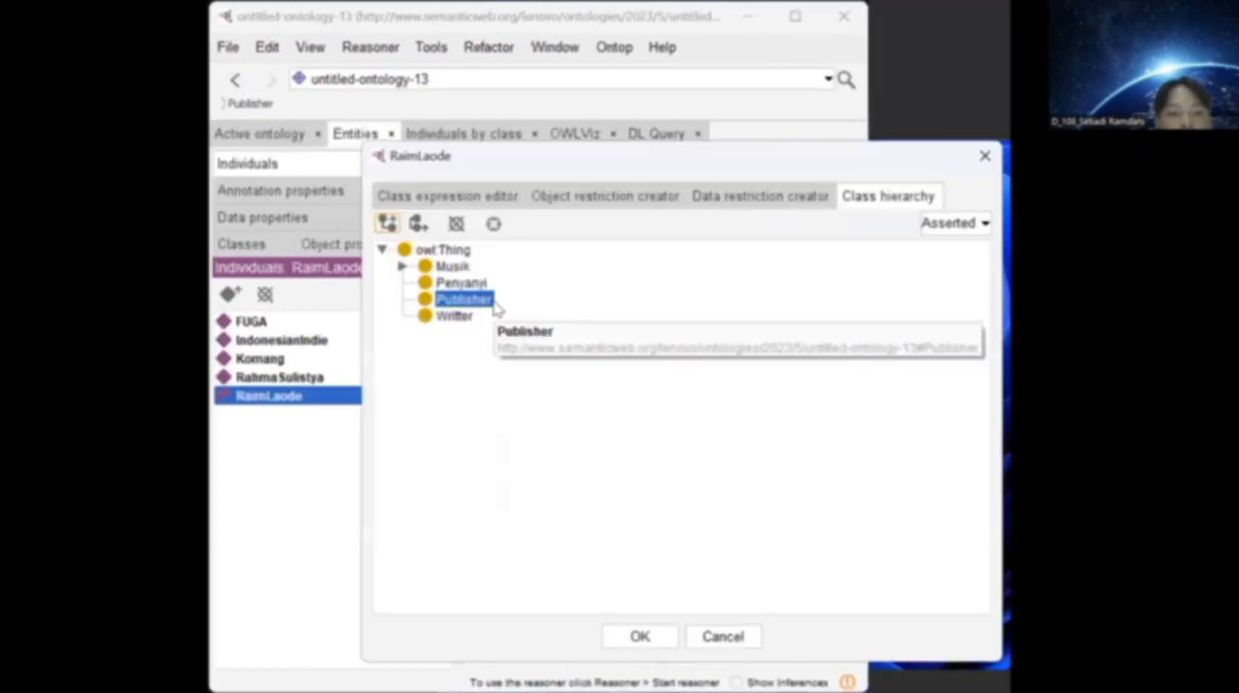
click(469, 282)
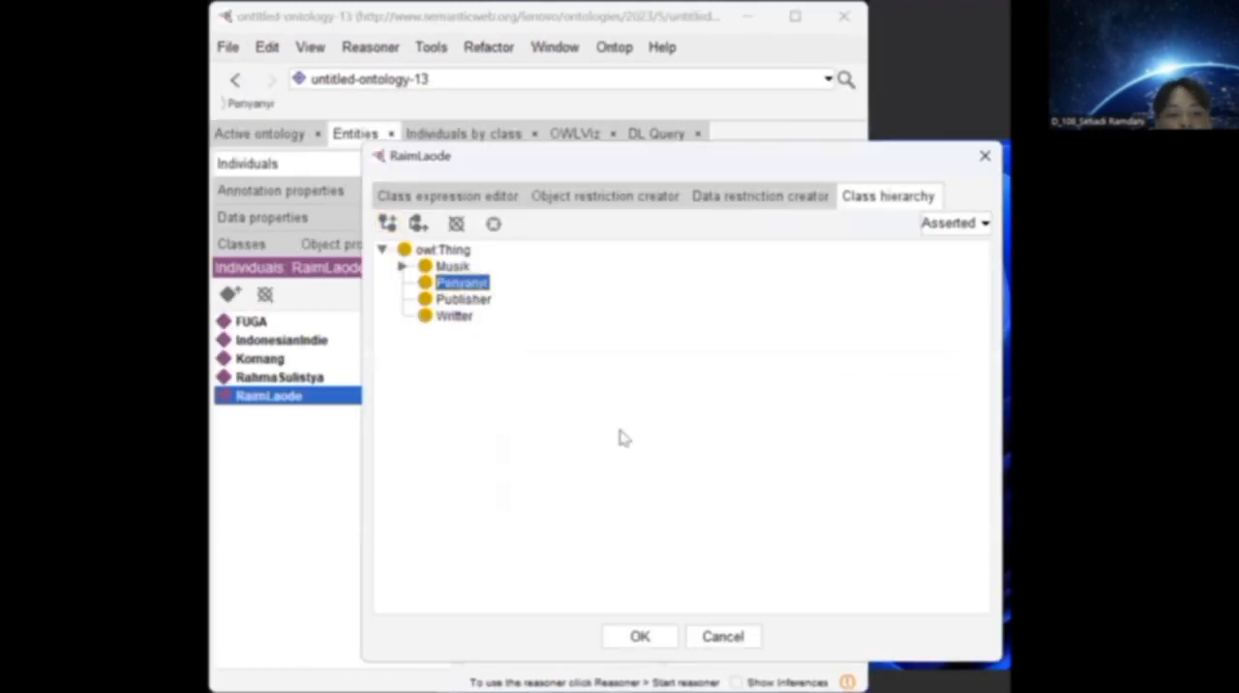
click(701, 639)
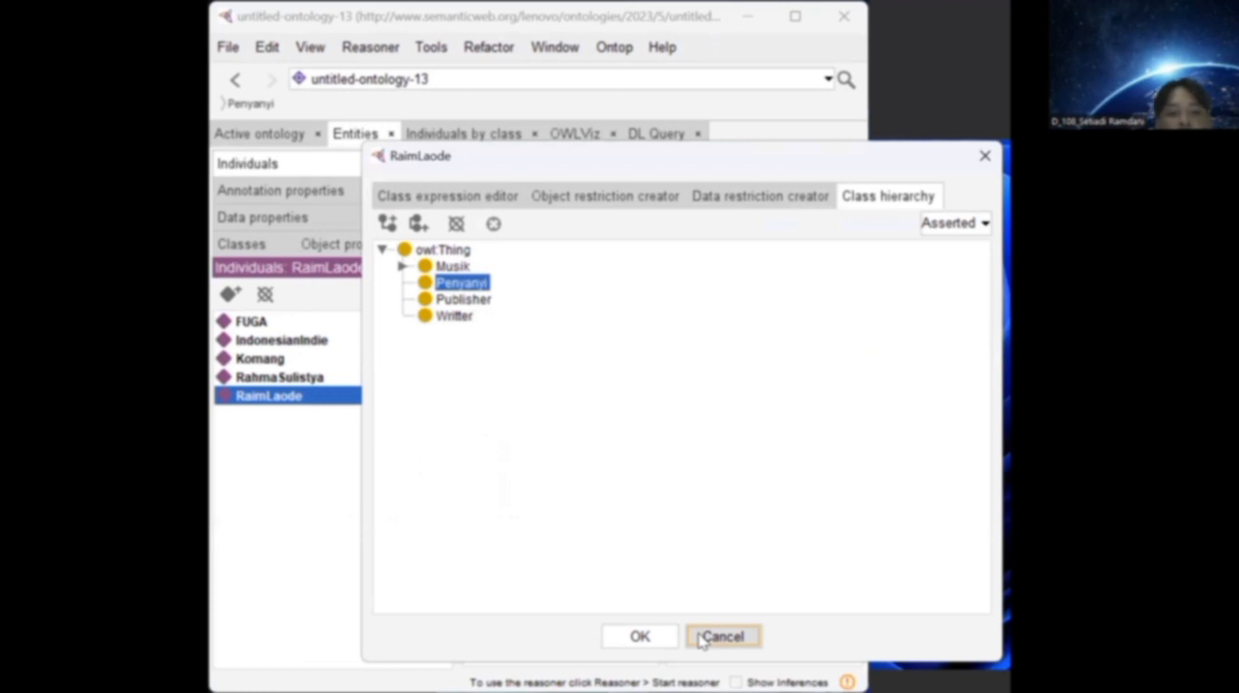